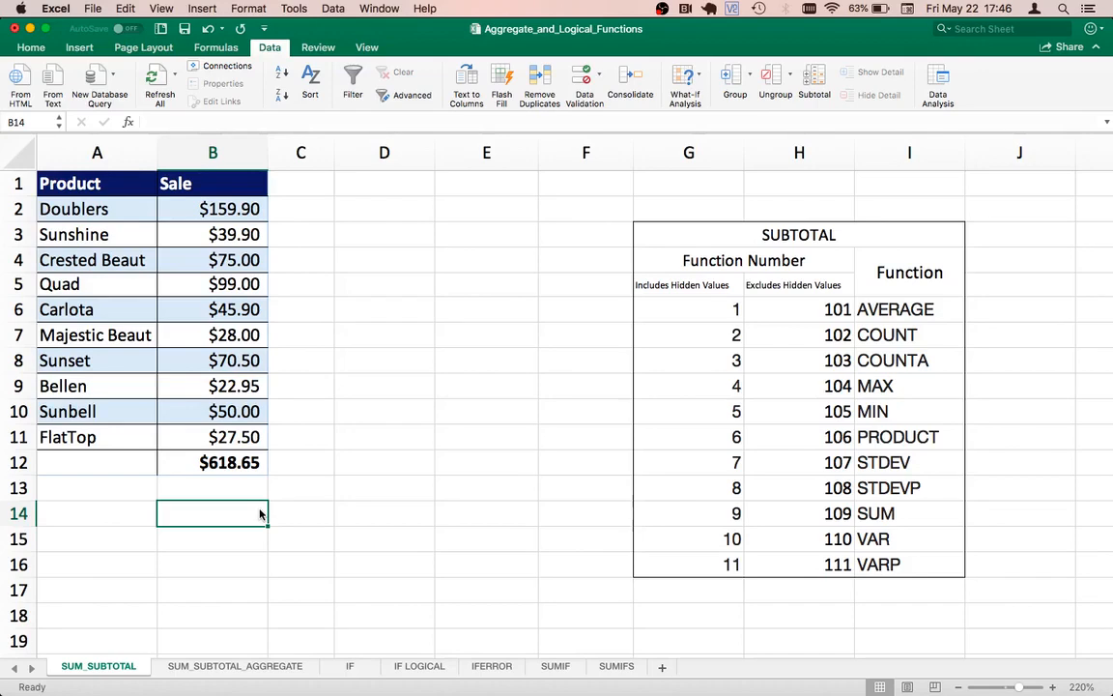
Step: Examine the sale amounts in column B and the SUM formula in cell B12
key(Up)
key(Up)
key(Up)
key(Up)
key(Up)
key(Up)
key(Up)
key(Up)
key(Up)
key(Up)
key(Up)
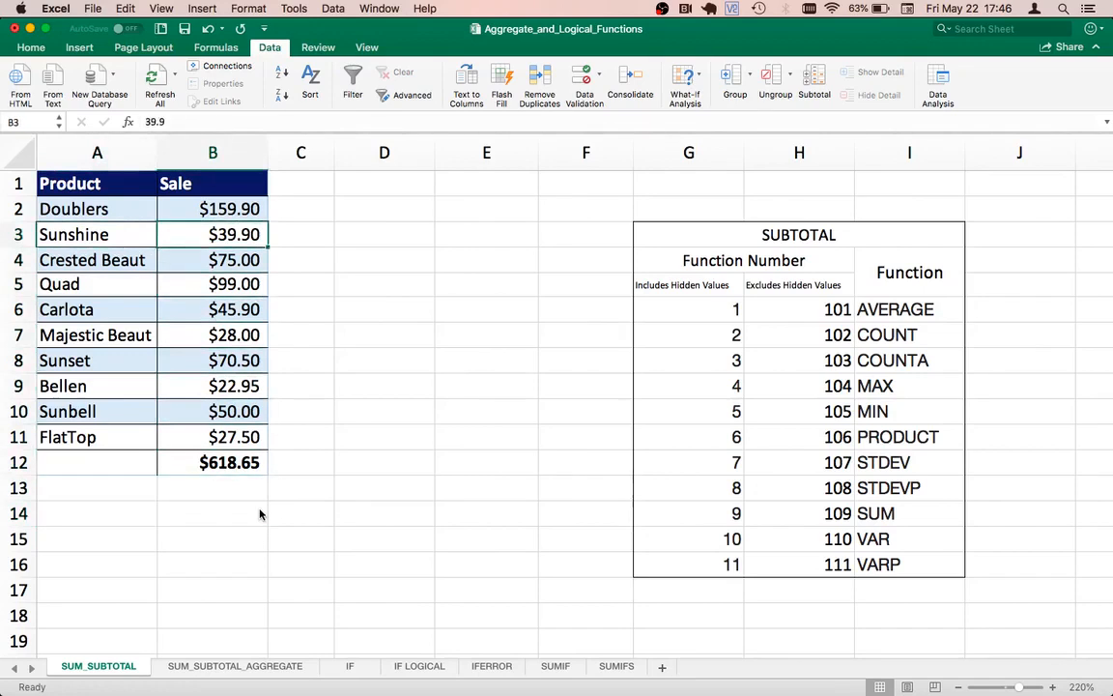
key(Up)
key(Down)
key(Down)
key(Down)
key(Down)
key(Down)
key(Down)
key(Down)
key(Down)
key(Down)
key(Down)
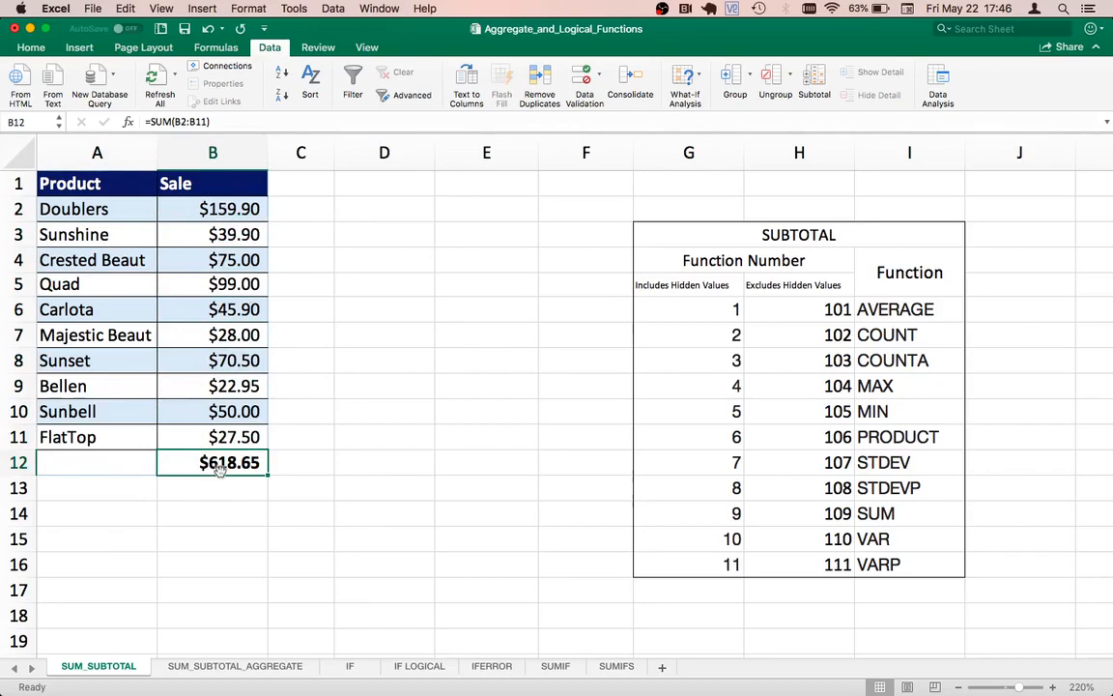
double_click(217, 468)
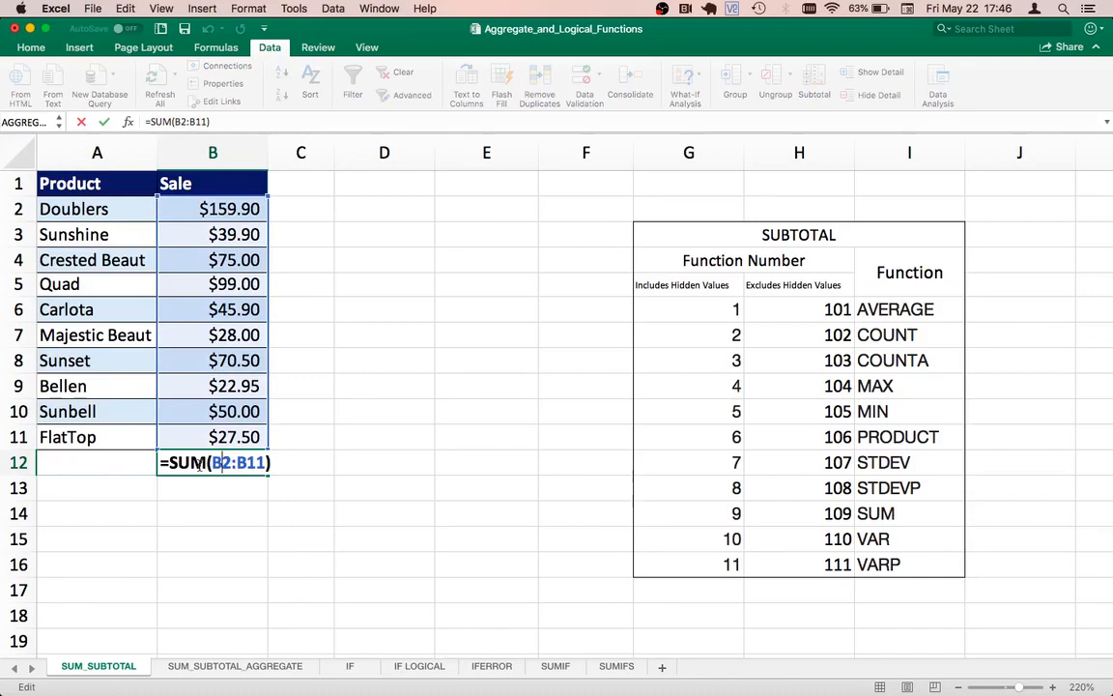
key(Escape)
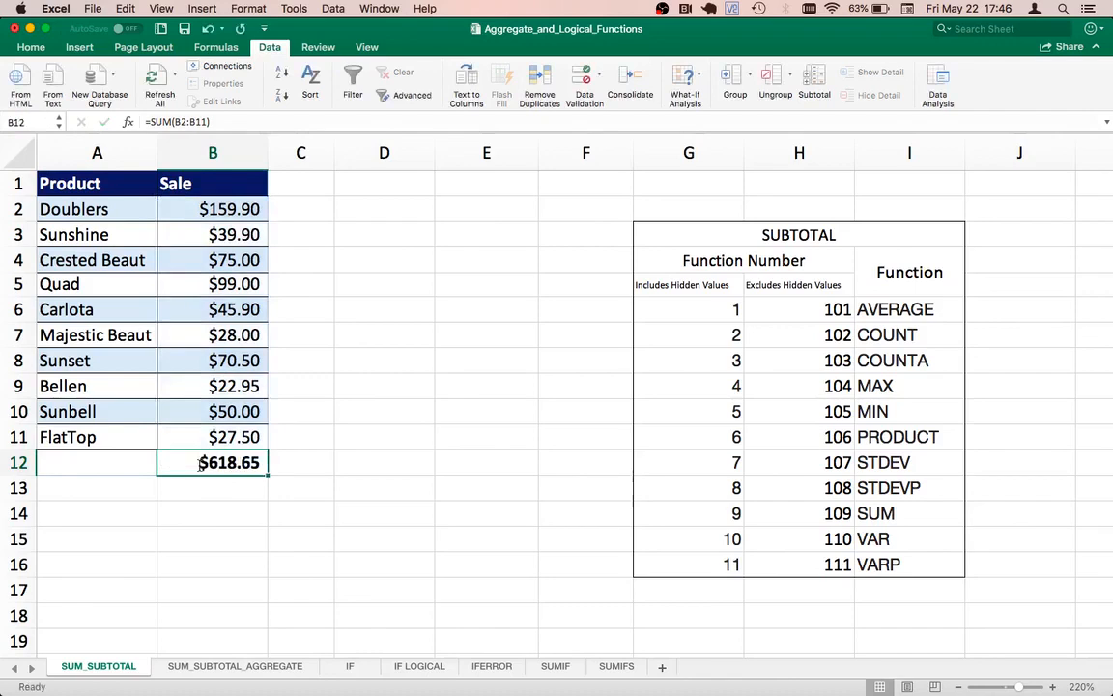
key(Down)
key(Up)
key(Up)
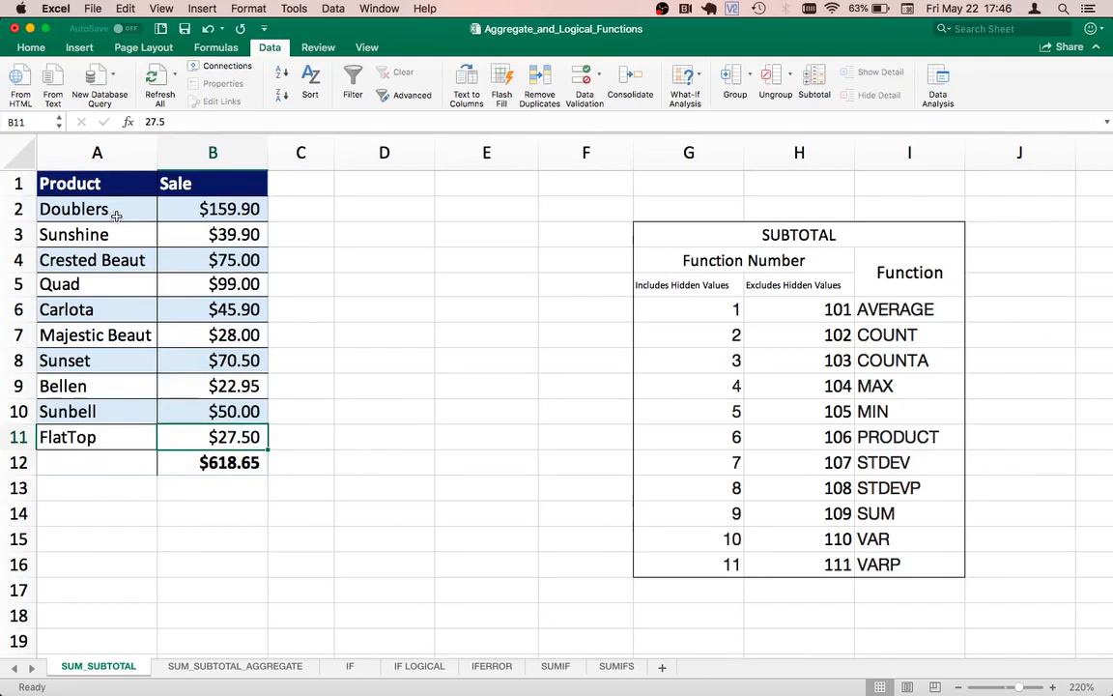
Step: Turn on filtering for the Product and Sale headers in A1:B1
drag(104, 183, 242, 179)
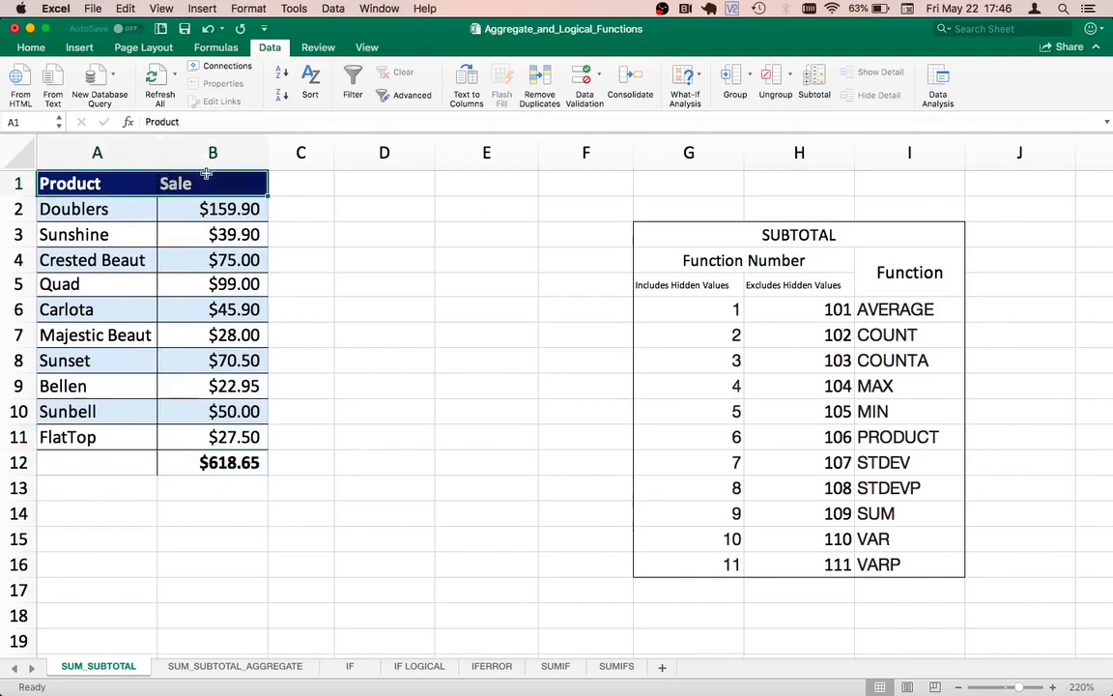
click(353, 83)
click(144, 232)
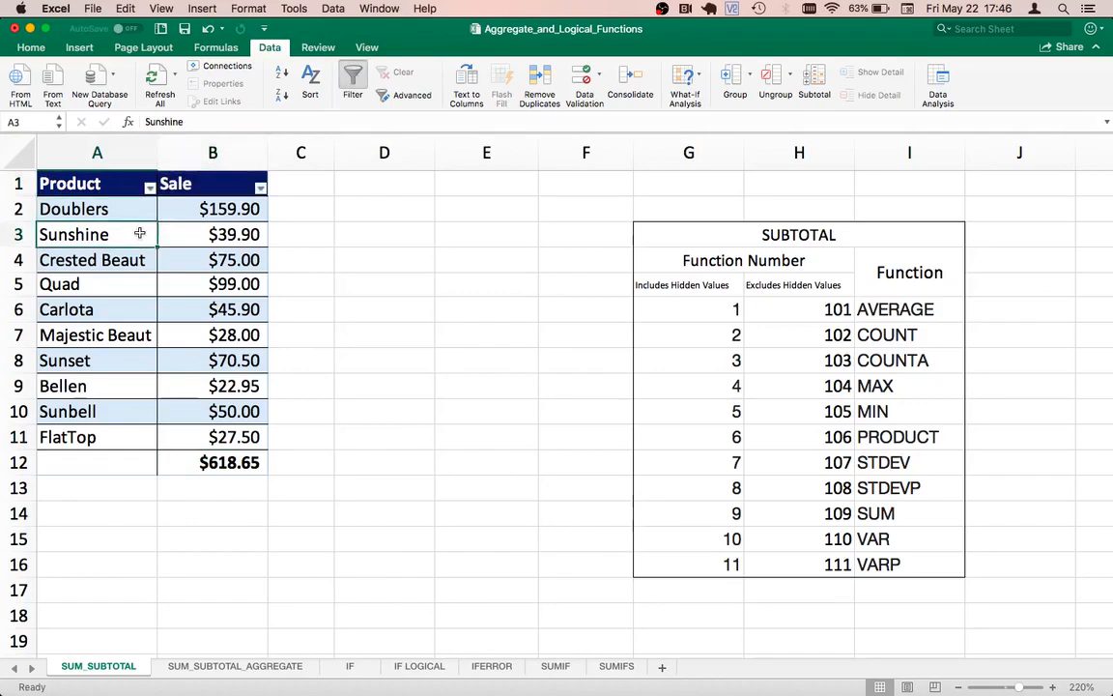
Step: Filter the Product column to only Bellen and Carlota, and restore all products after checking the total row
click(150, 187)
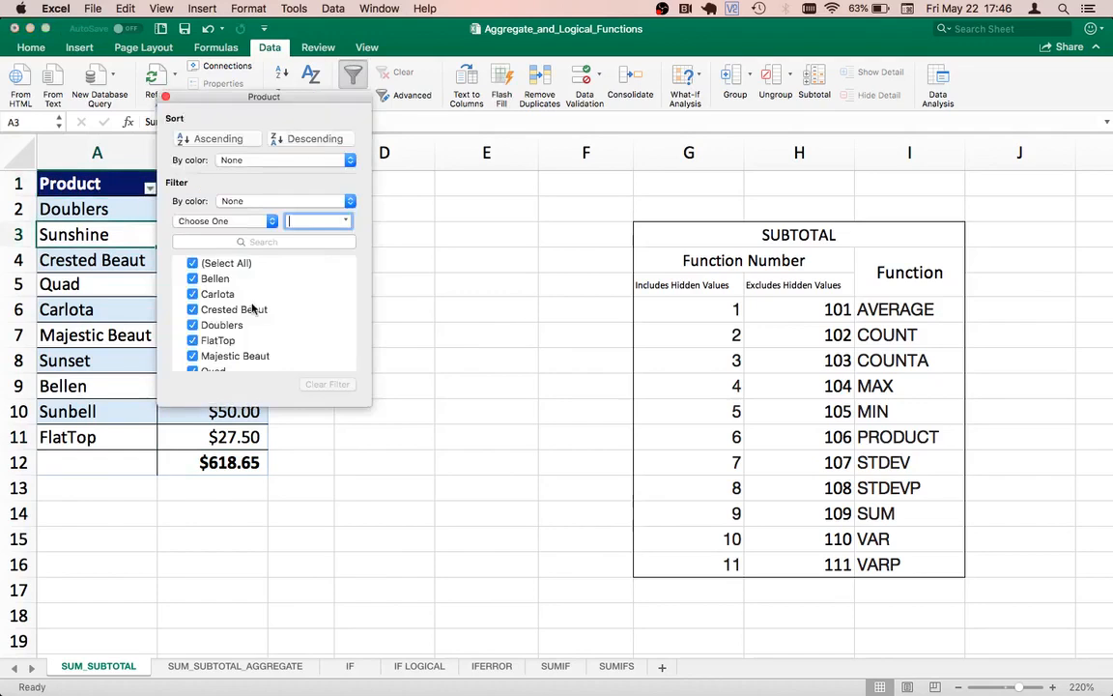
click(192, 263)
click(192, 278)
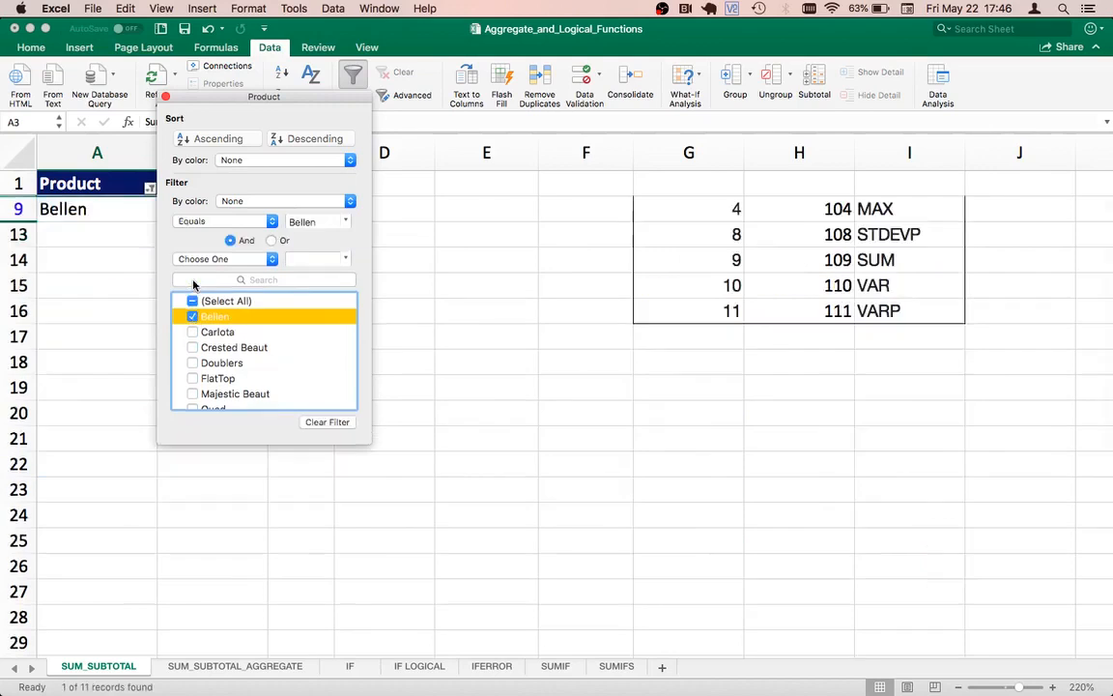
click(193, 331)
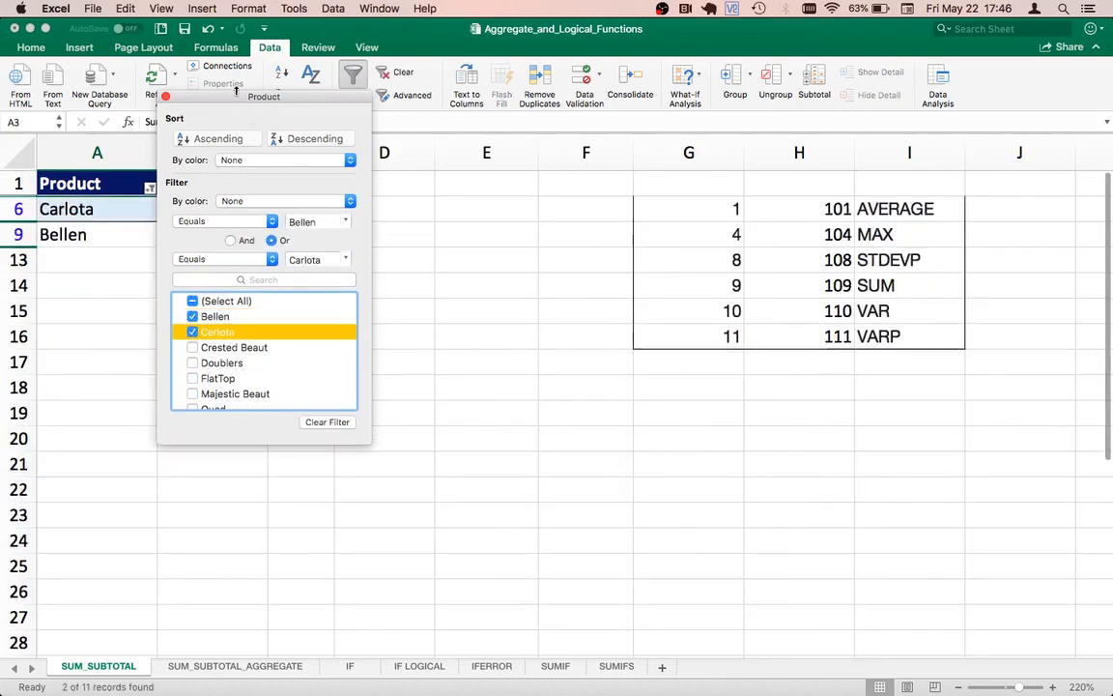
drag(226, 97, 442, 203)
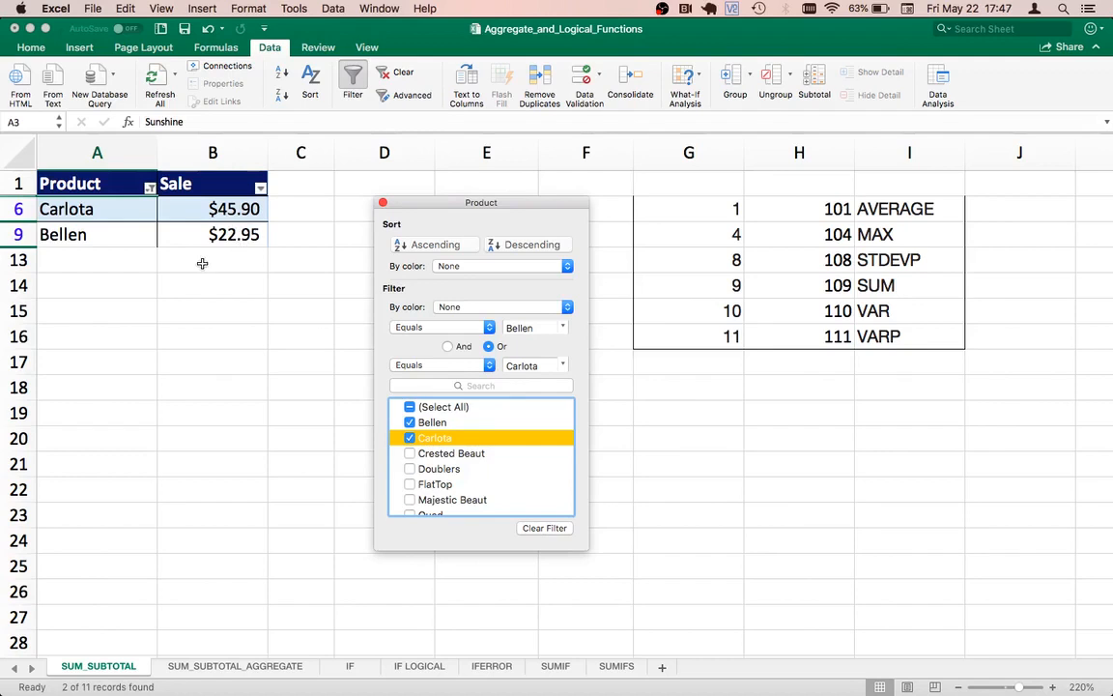
click(409, 406)
click(383, 203)
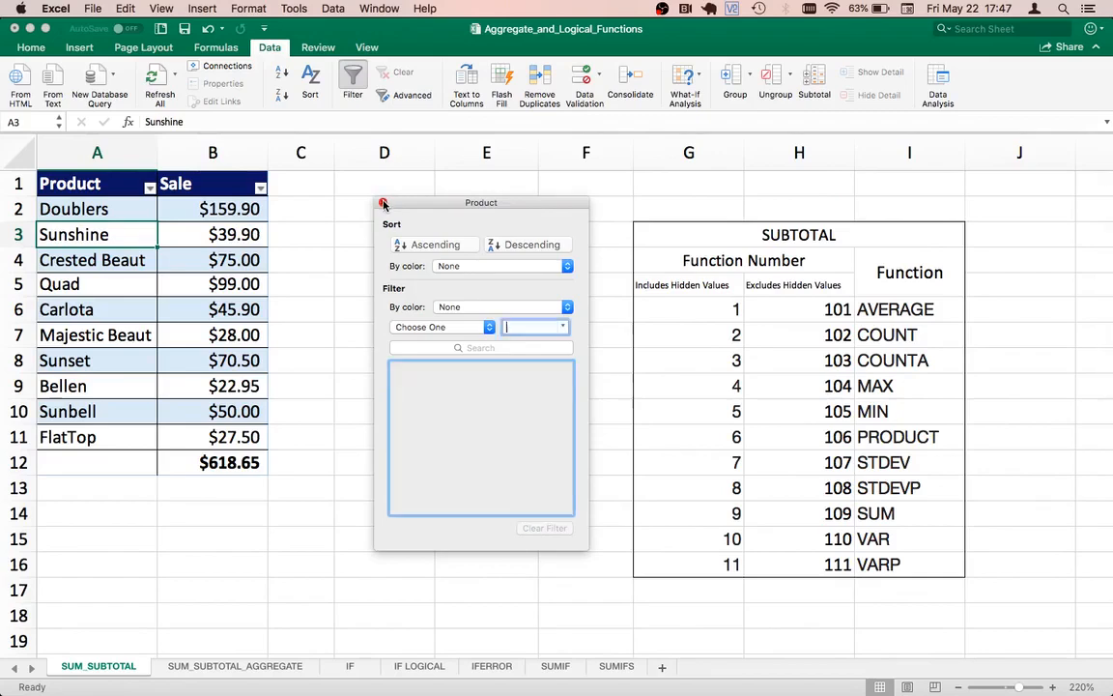
Step: Delete the total formula in cell B12
click(197, 464)
key(Delete)
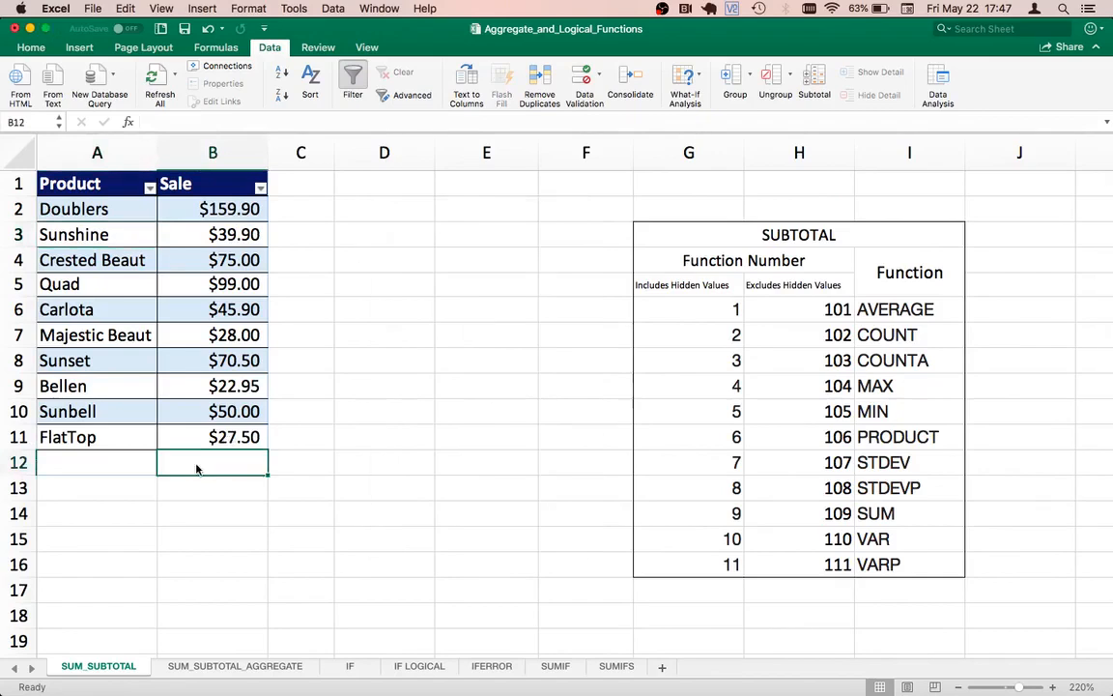
Step: Remove the filter from the header cells A1:B1
key(Up)
key(Left)
key(Up)
key(Up)
key(Up)
key(Up)
key(Up)
key(Up)
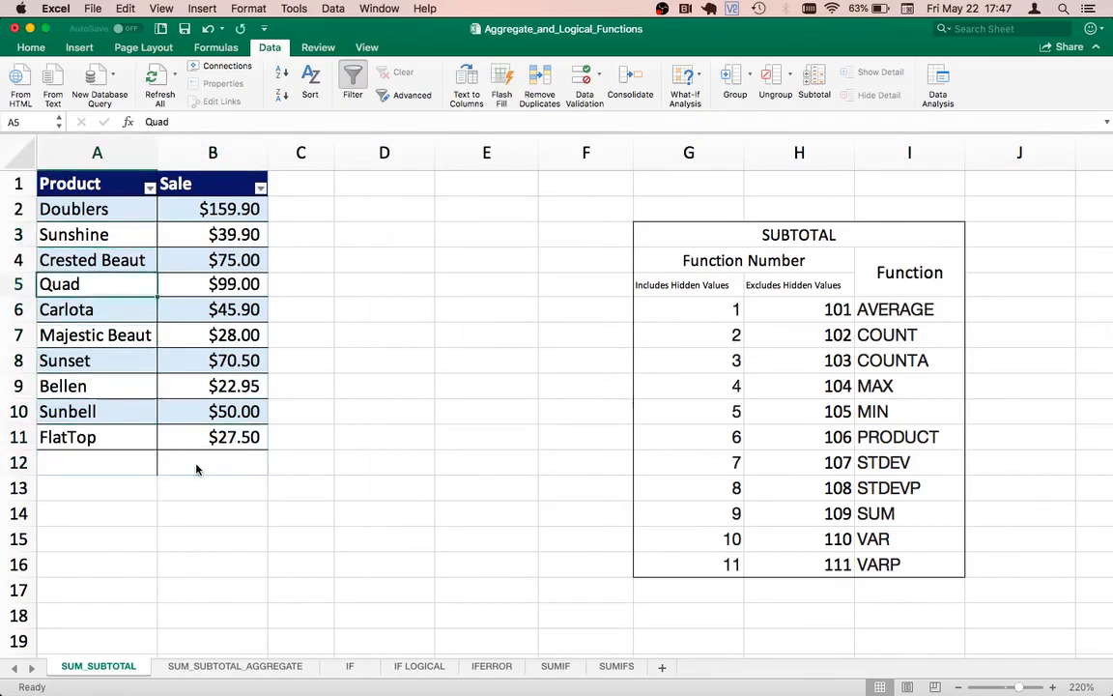
key(Up)
key(Up)
key(Up)
key(Up)
key(shift+Right)
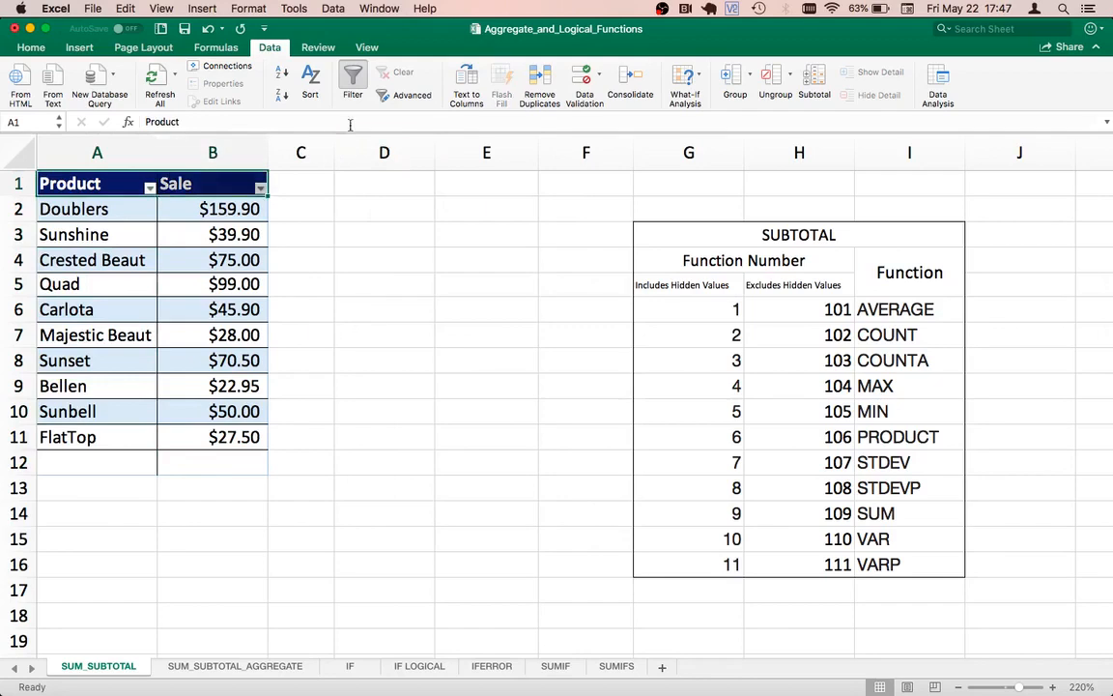
click(353, 79)
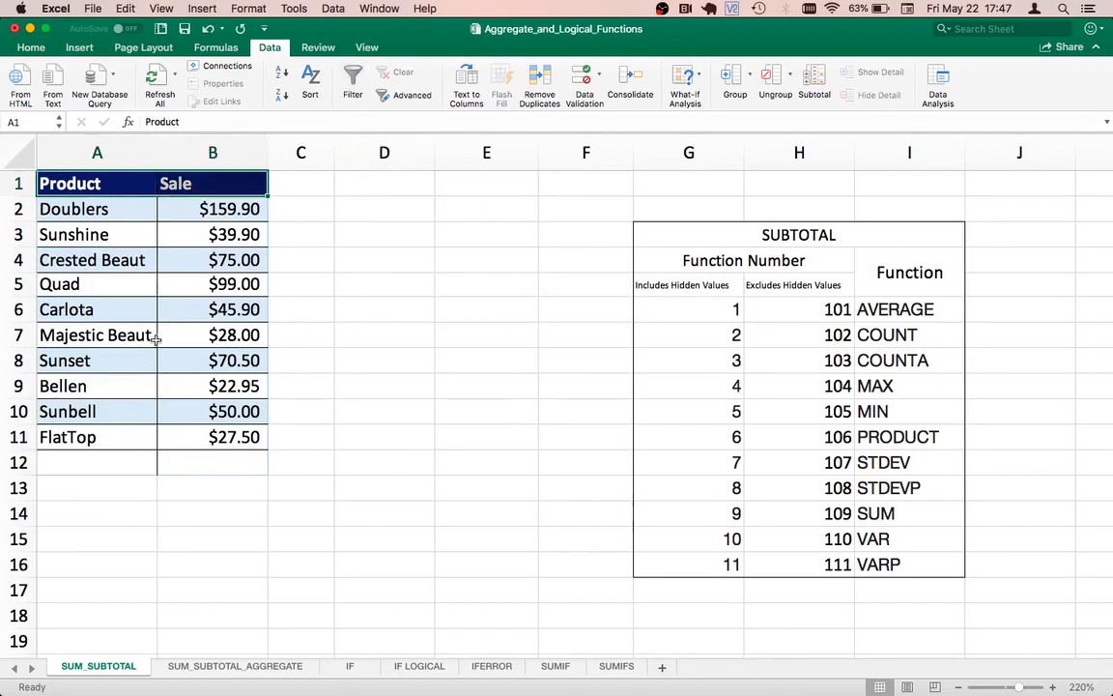
Step: Convert the range A1:B11 into an Excel table with headers
shift+click(210, 440)
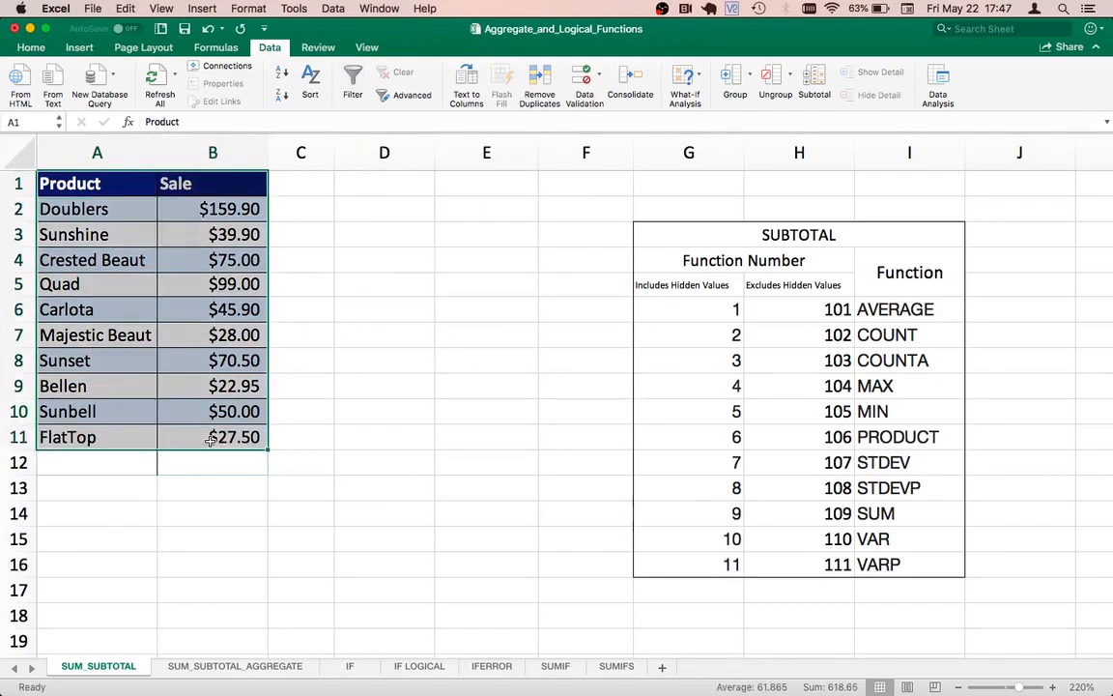
click(79, 47)
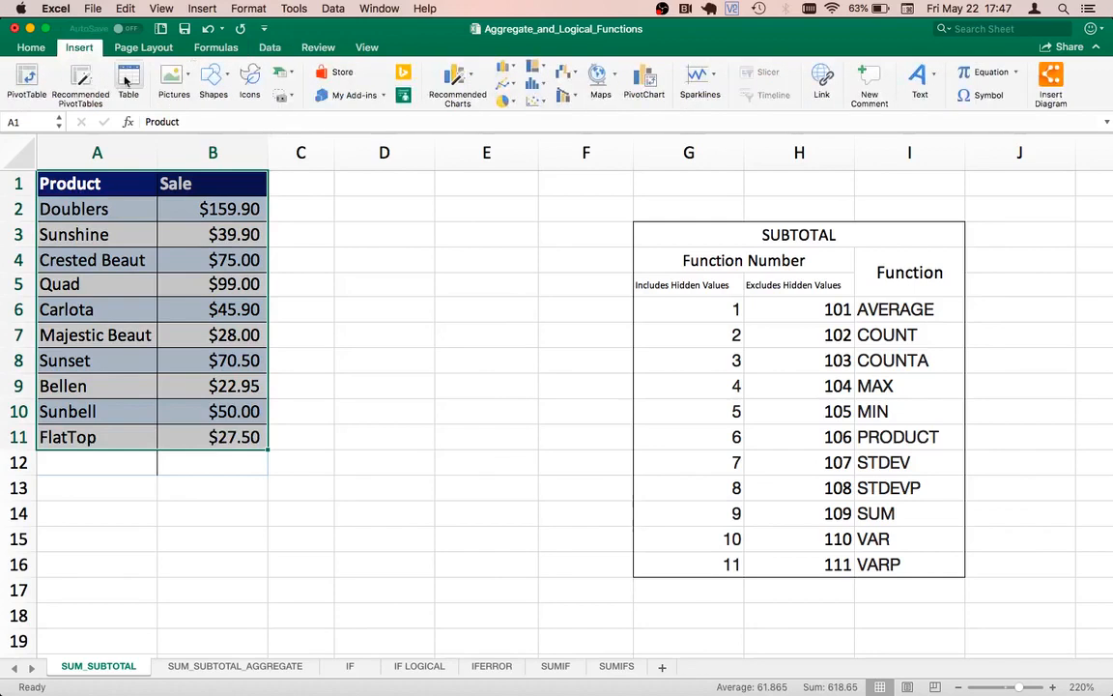
click(128, 79)
click(616, 269)
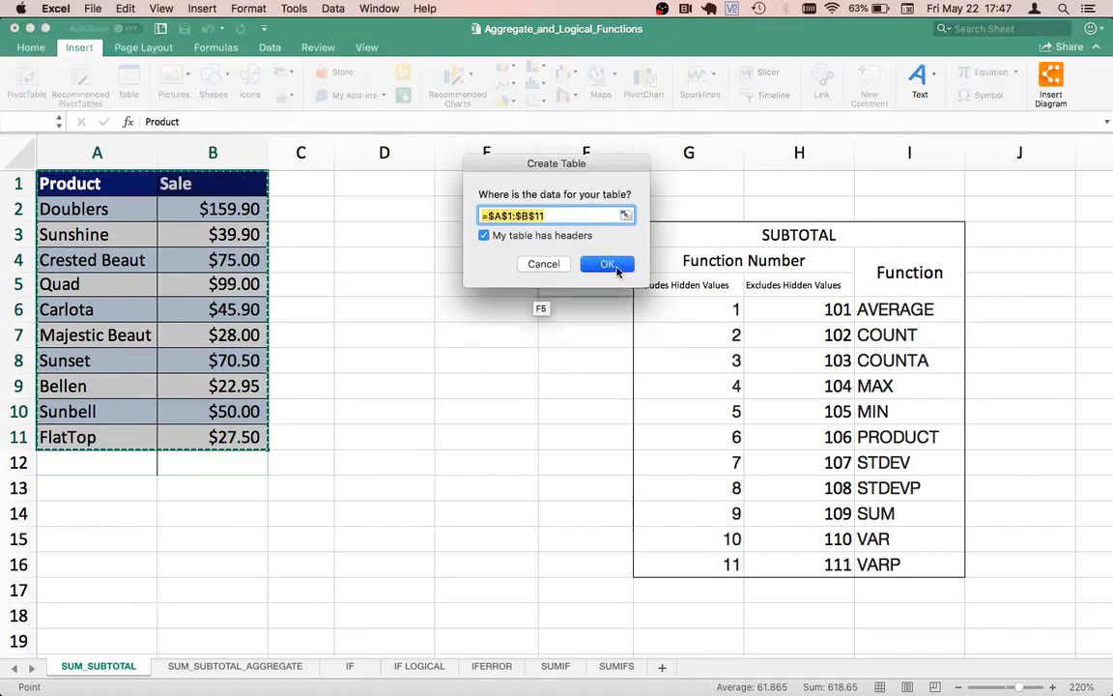
Step: Enter a SUM formula in B12 that totals the table's Sale values in B2:B11
click(204, 460)
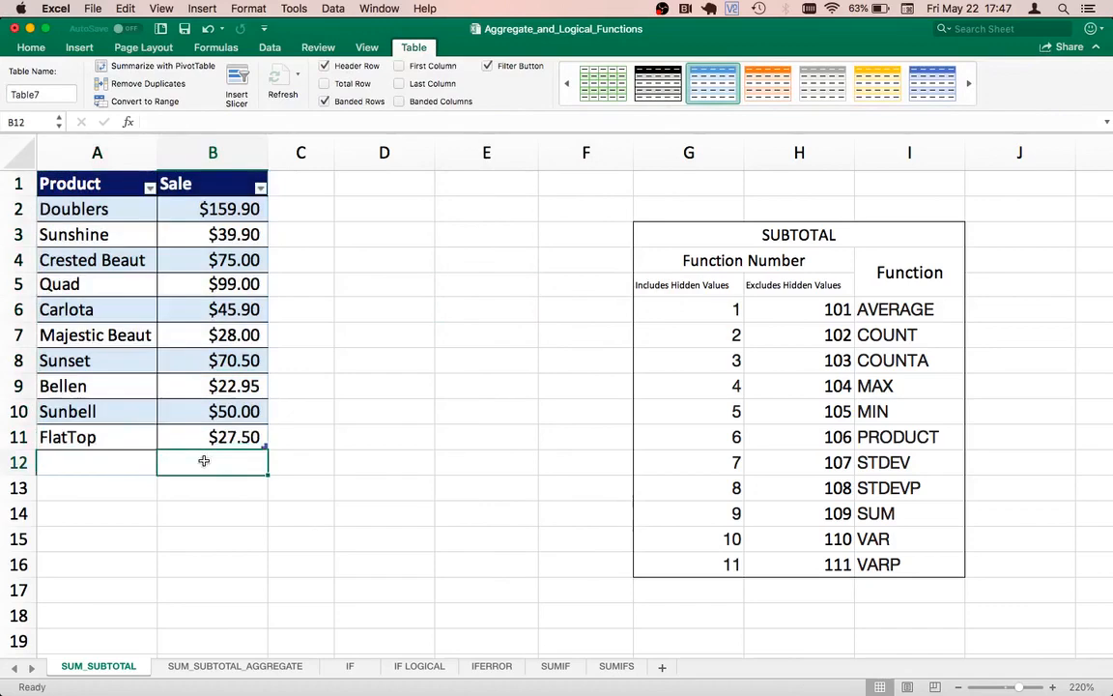
text(=s)
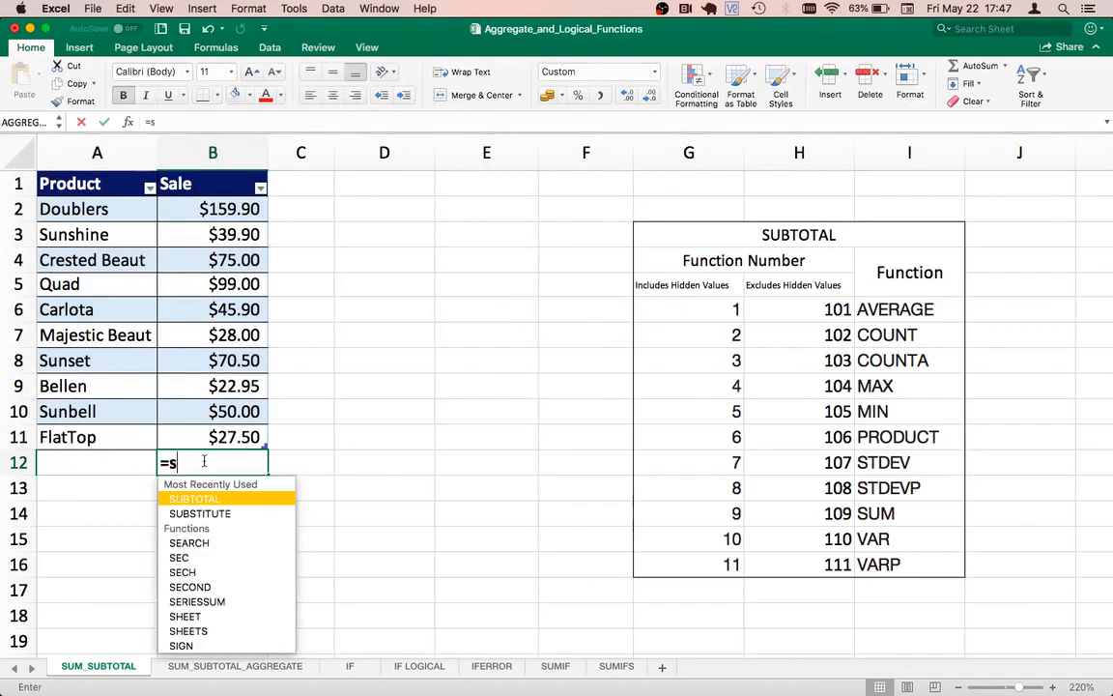
text(um()
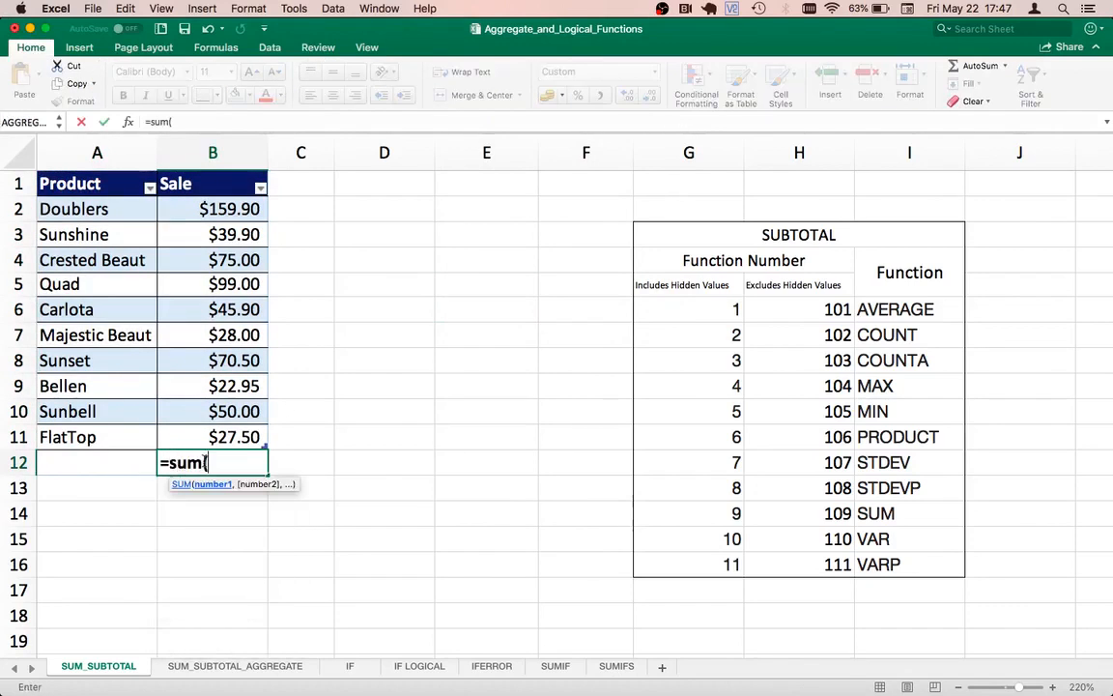
drag(222, 436, 214, 215)
text())
key(Return)
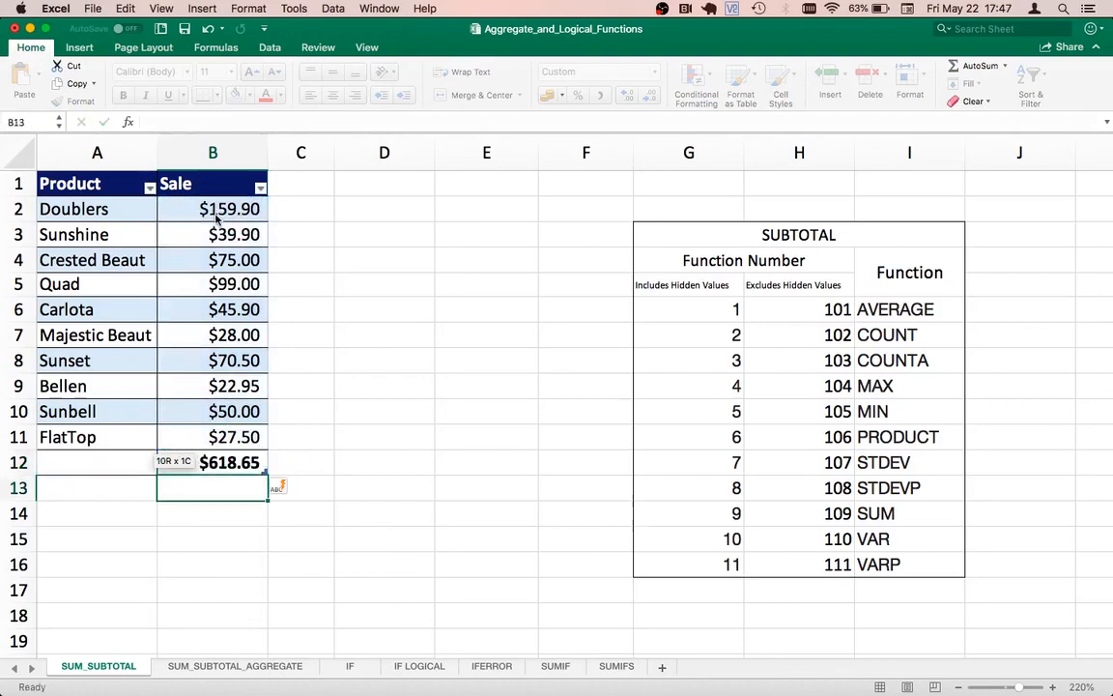
key(Up)
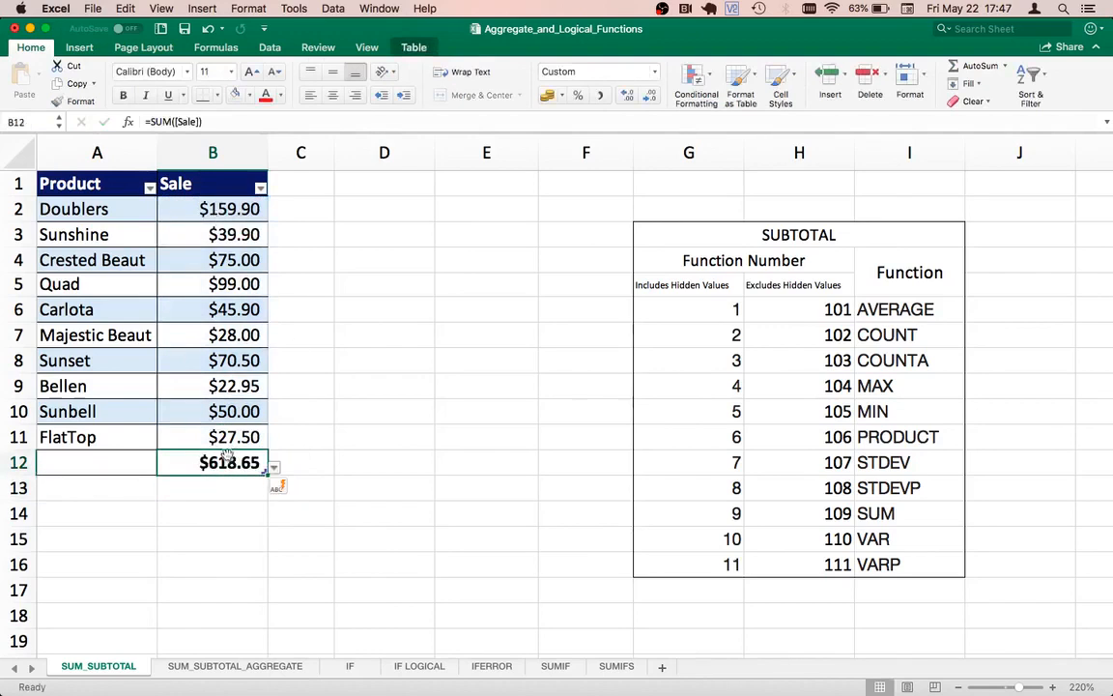
Step: Filter the table's Product column to show only Bellen and Carlota, keeping the total in column B in view
click(143, 259)
click(149, 186)
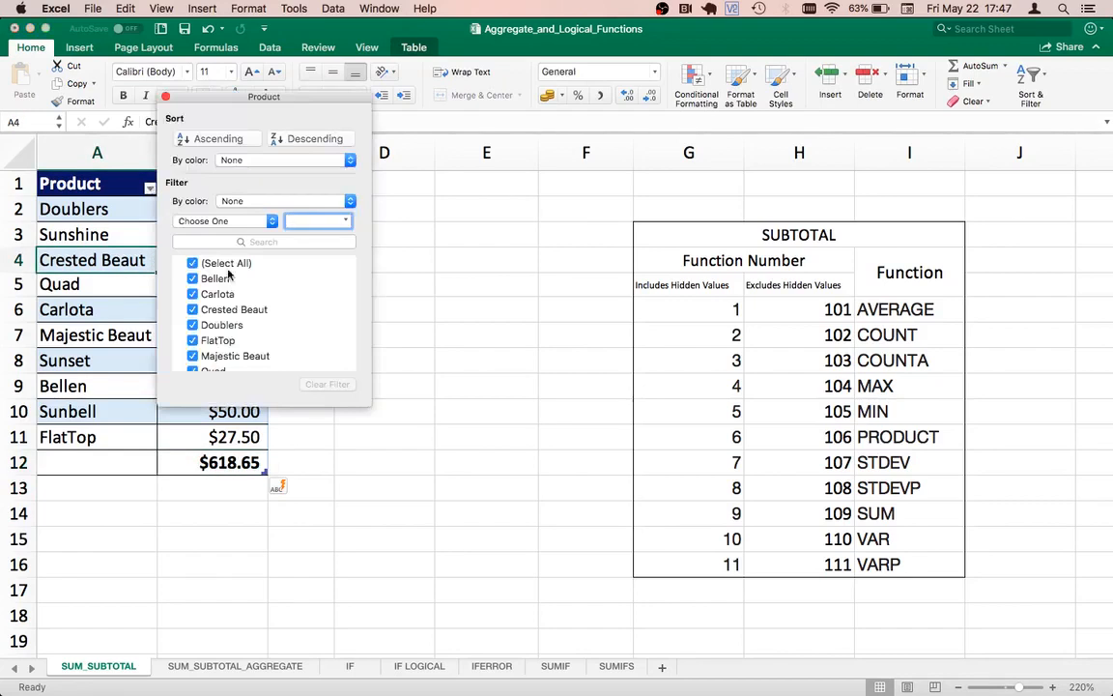
click(193, 263)
click(192, 263)
click(192, 263)
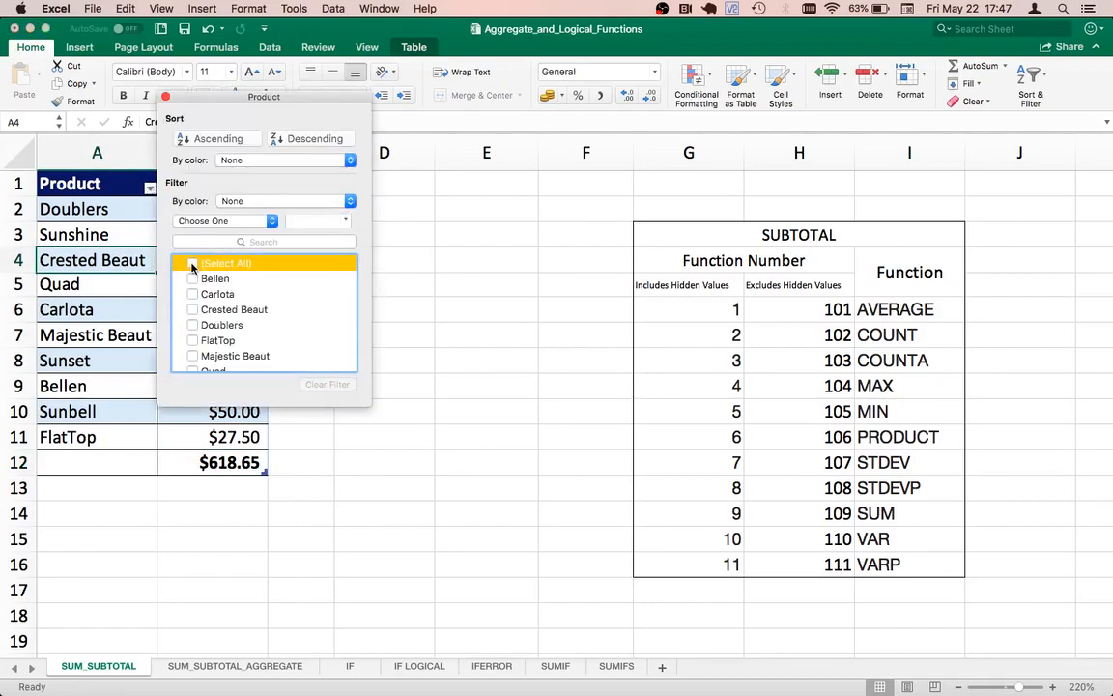
click(193, 278)
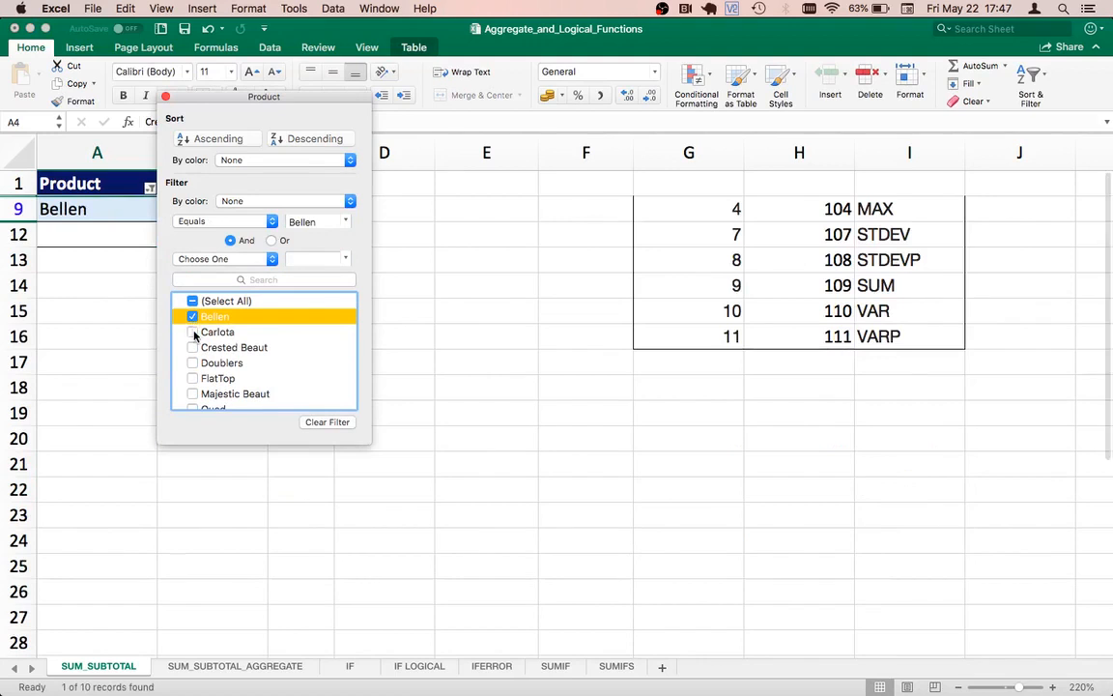
click(192, 331)
drag(234, 100, 458, 192)
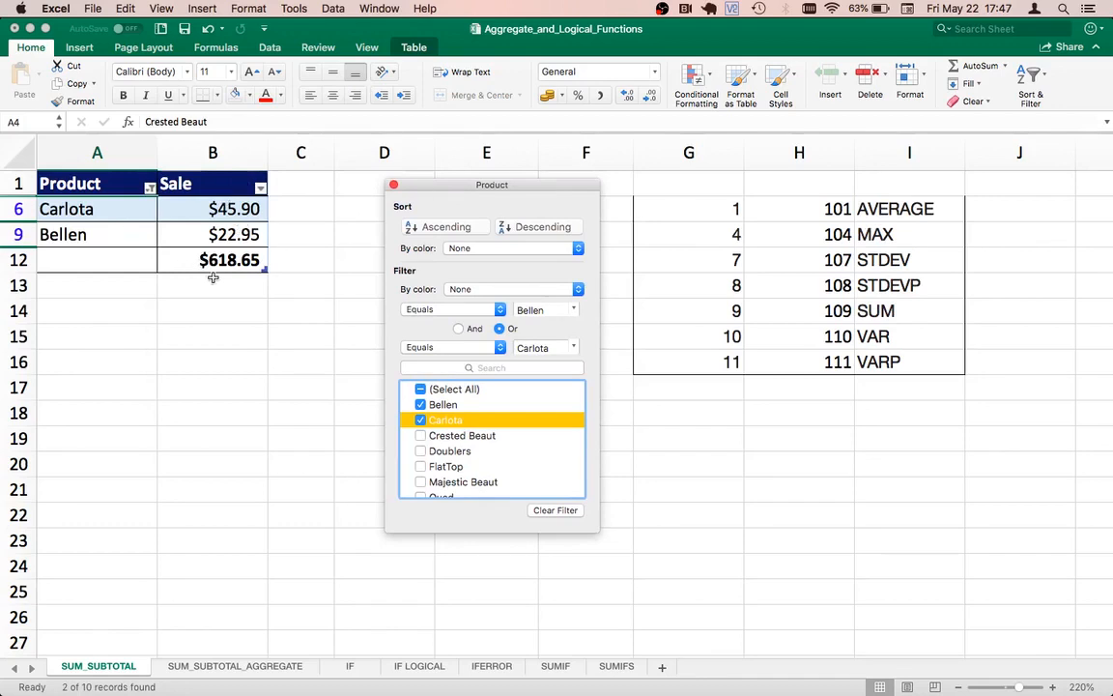
Step: Add Crested Beaut and Doublers to the products shown by the filter
click(419, 435)
click(421, 412)
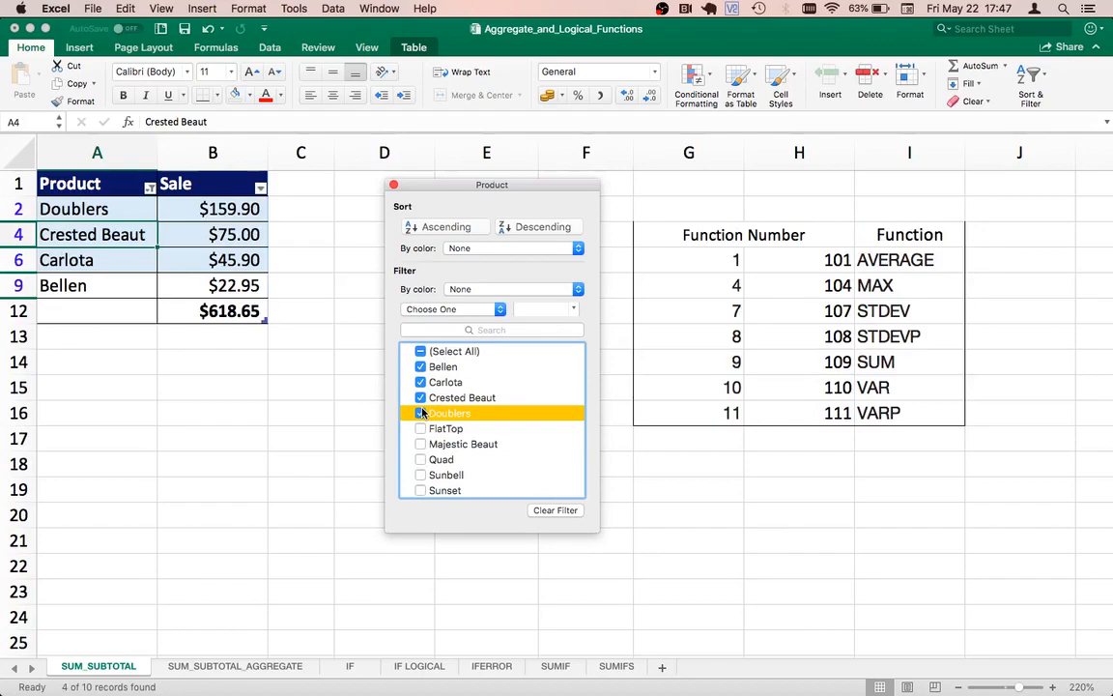
click(393, 186)
Step: Reset the Product filter to show all products
click(150, 188)
click(192, 263)
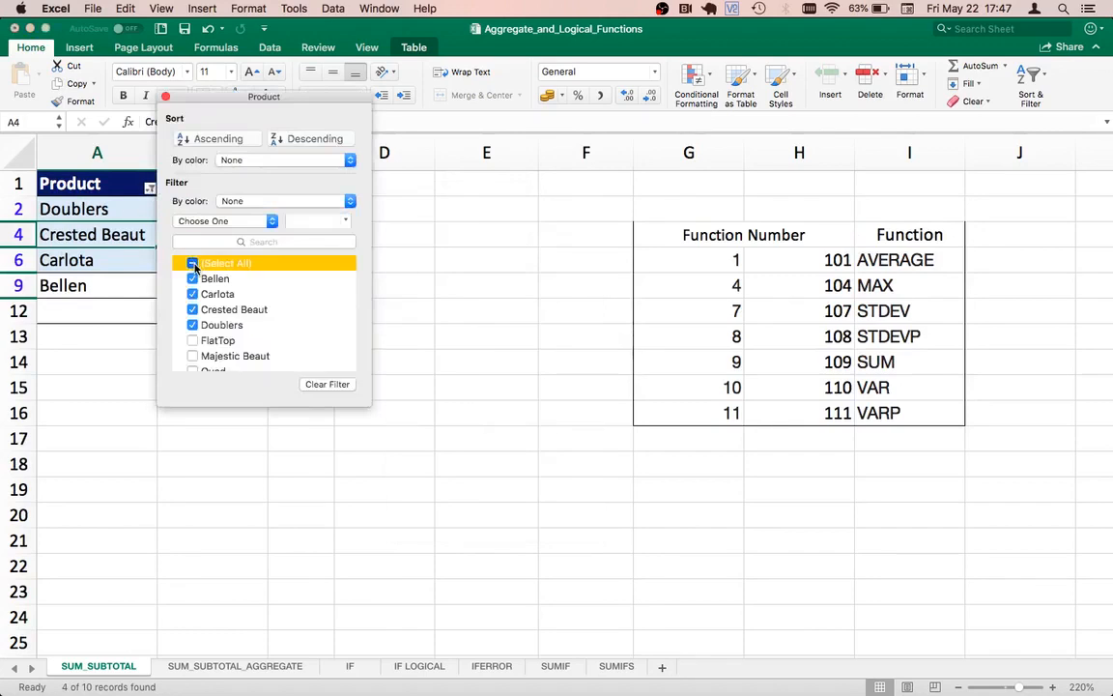
click(166, 97)
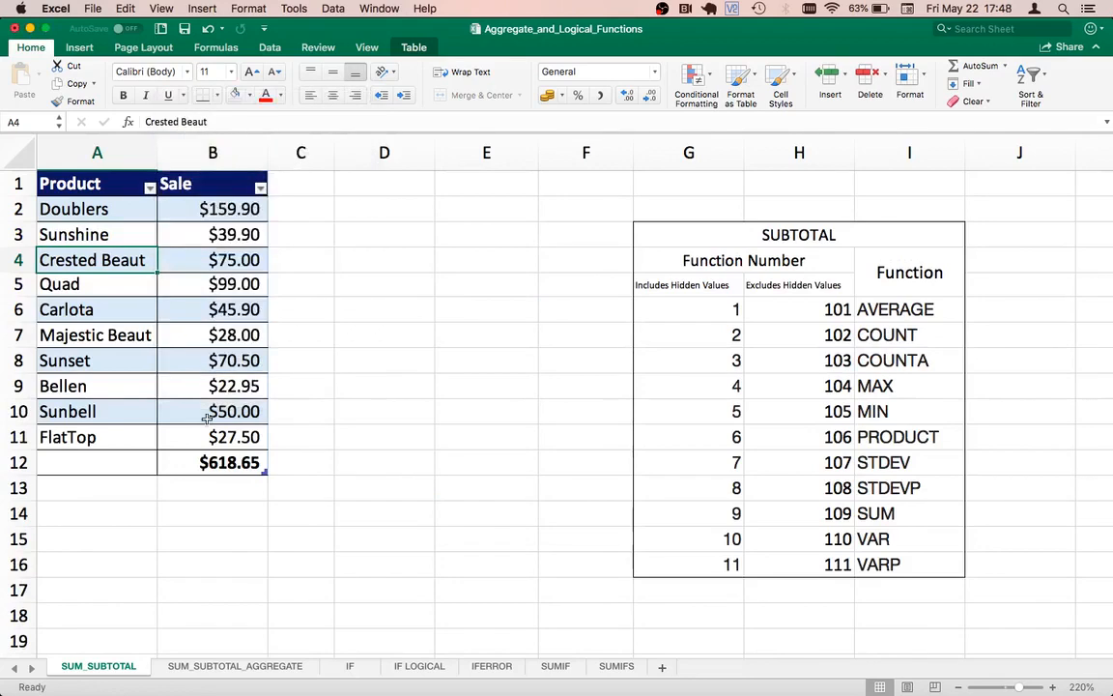
Step: Review the total's formula in B12 and the SUBTOTAL reference table of function numbers and functions
click(208, 463)
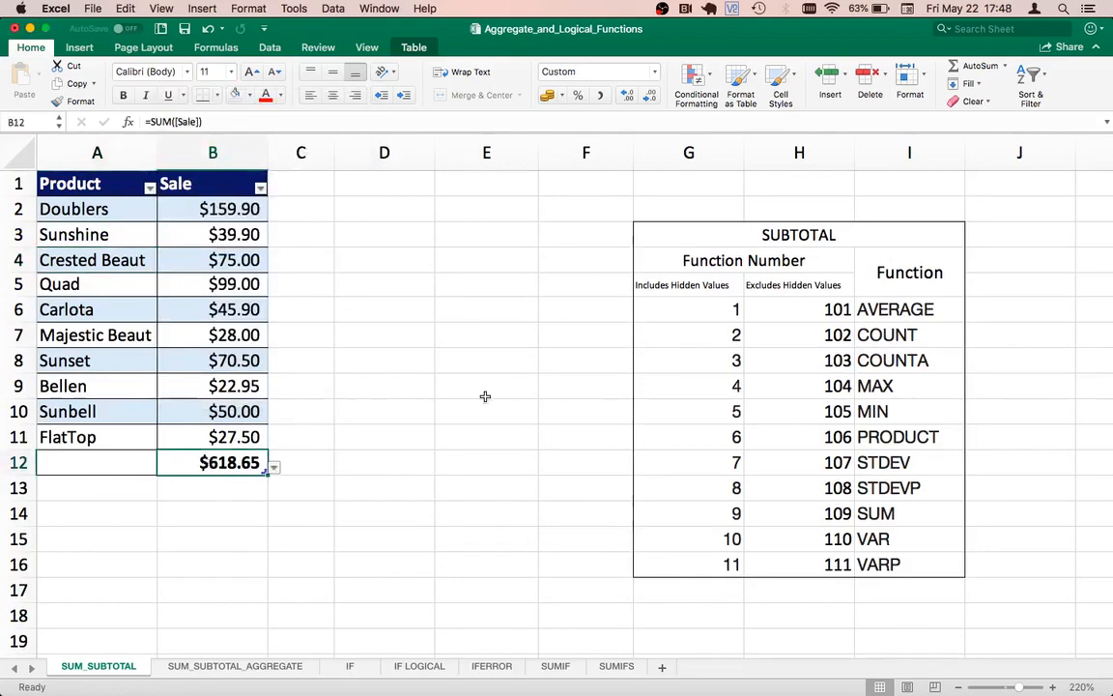
click(779, 235)
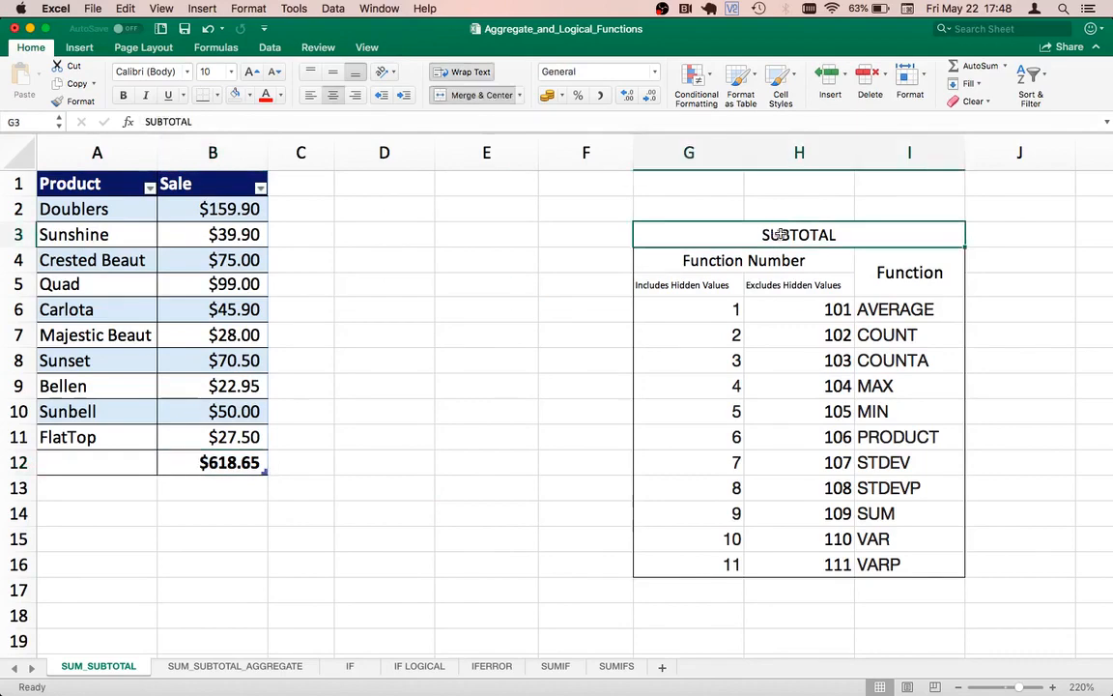
click(745, 261)
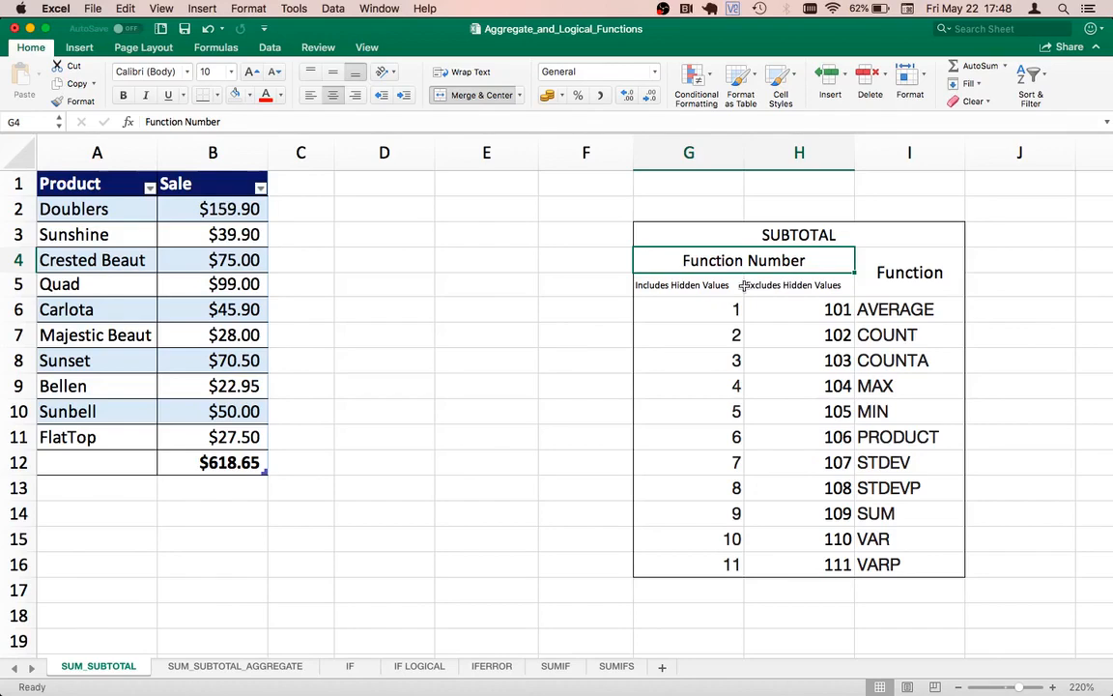
click(915, 310)
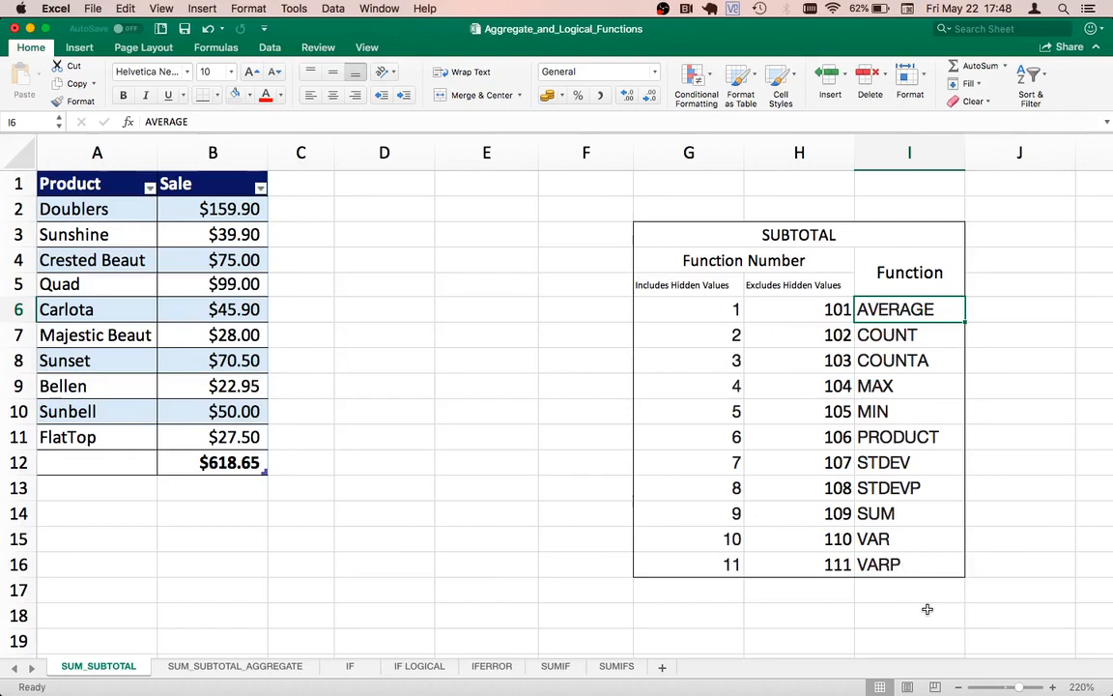
Step: Examine the SUBTOTAL reference table's function numbers that include hidden values and the ones that exclude them
click(716, 515)
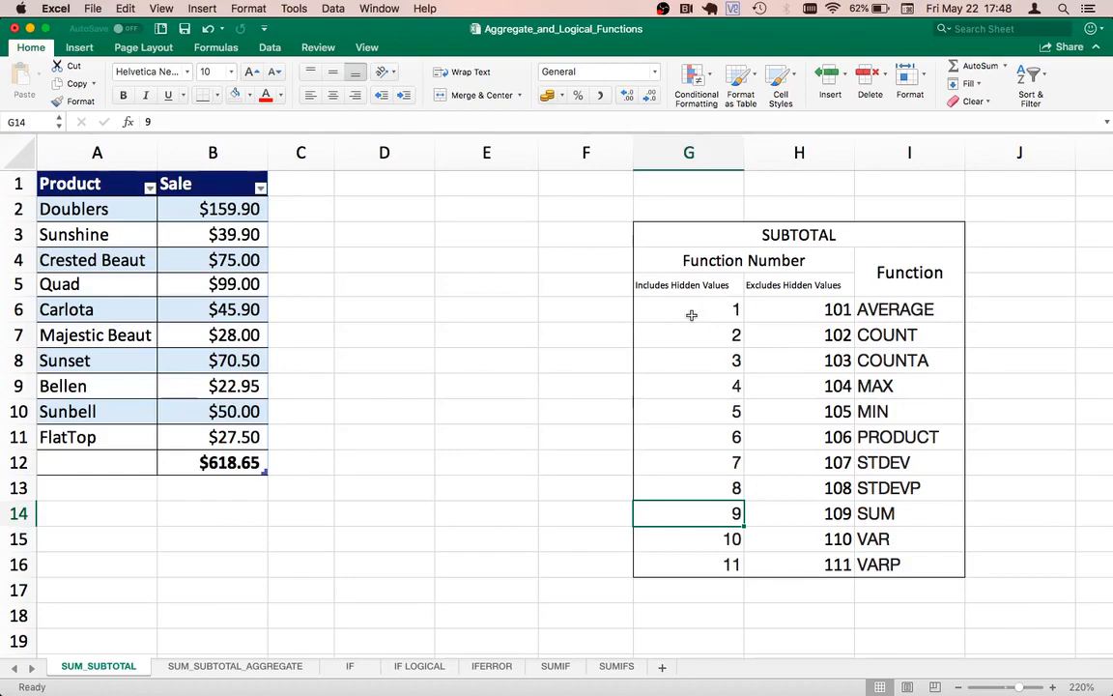
click(655, 309)
drag(683, 347, 656, 557)
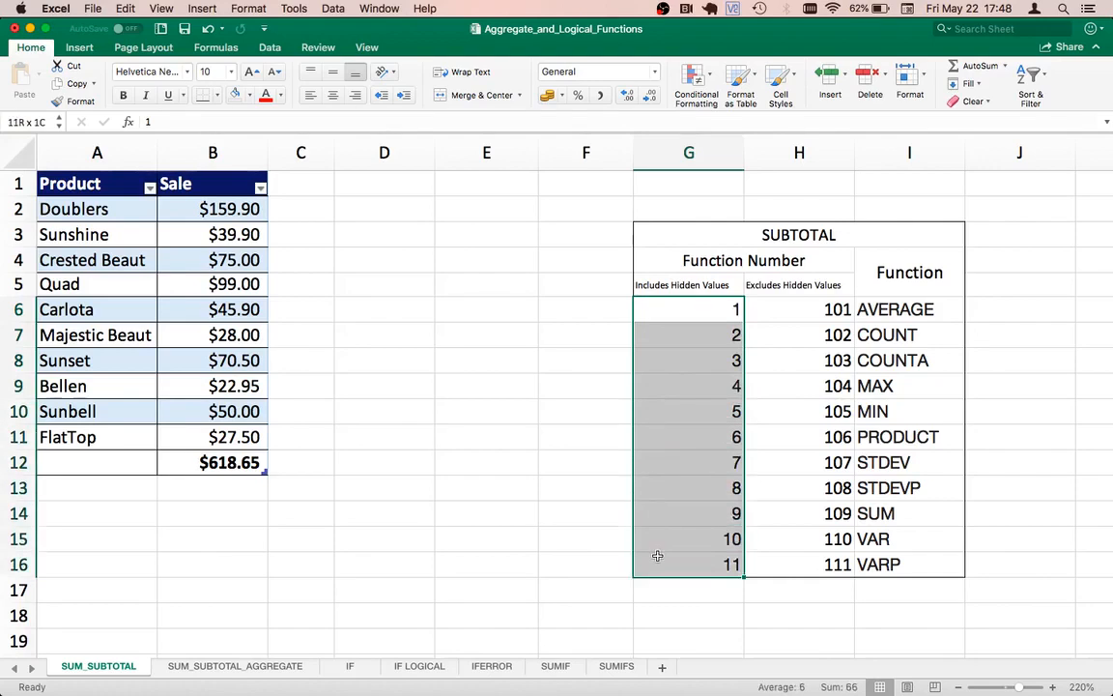
click(809, 312)
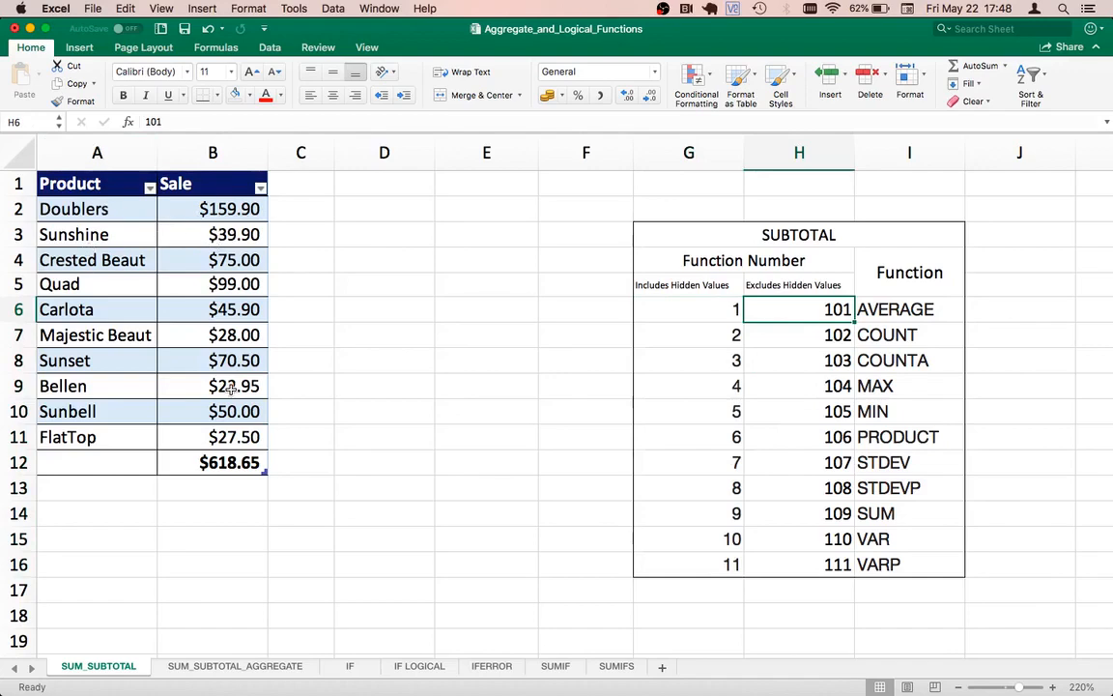
click(820, 338)
key(Up)
key(shift+Down)
key(shift+Down)
key(shift+Down)
key(shift+Down)
key(shift+Down)
key(shift+Down)
key(shift+Down)
key(shift+Down)
key(shift+Down)
key(shift+Down)
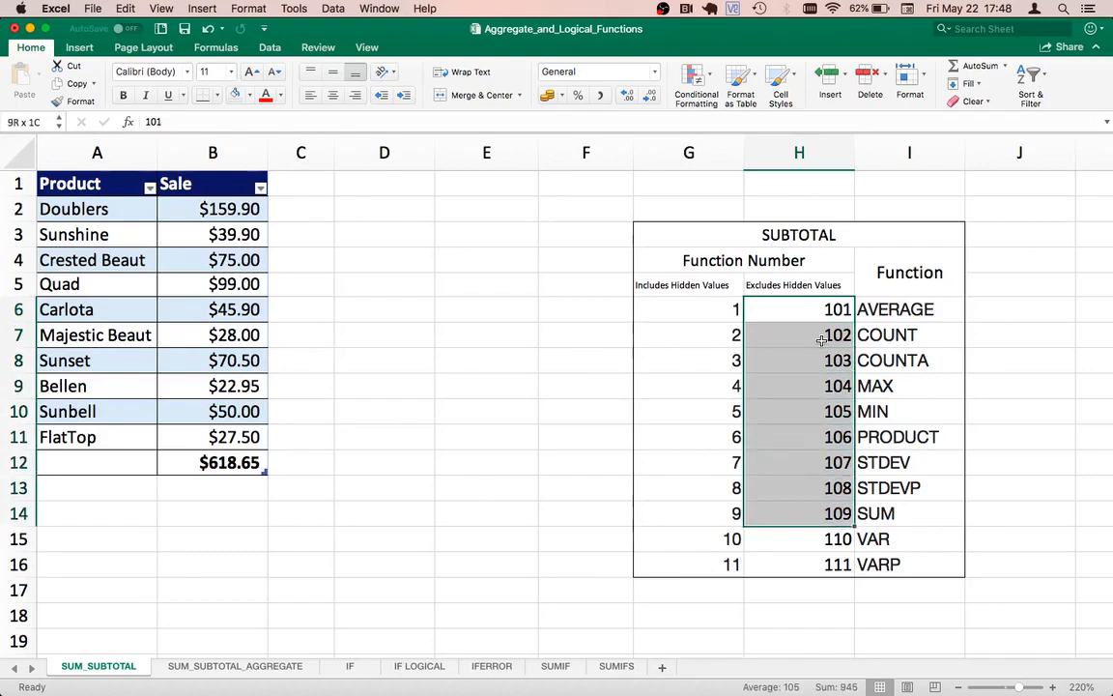
Step: Compare the Crested Beaut row, as an example of a row to hide, with the function numbers that exclude hidden values
click(58, 257)
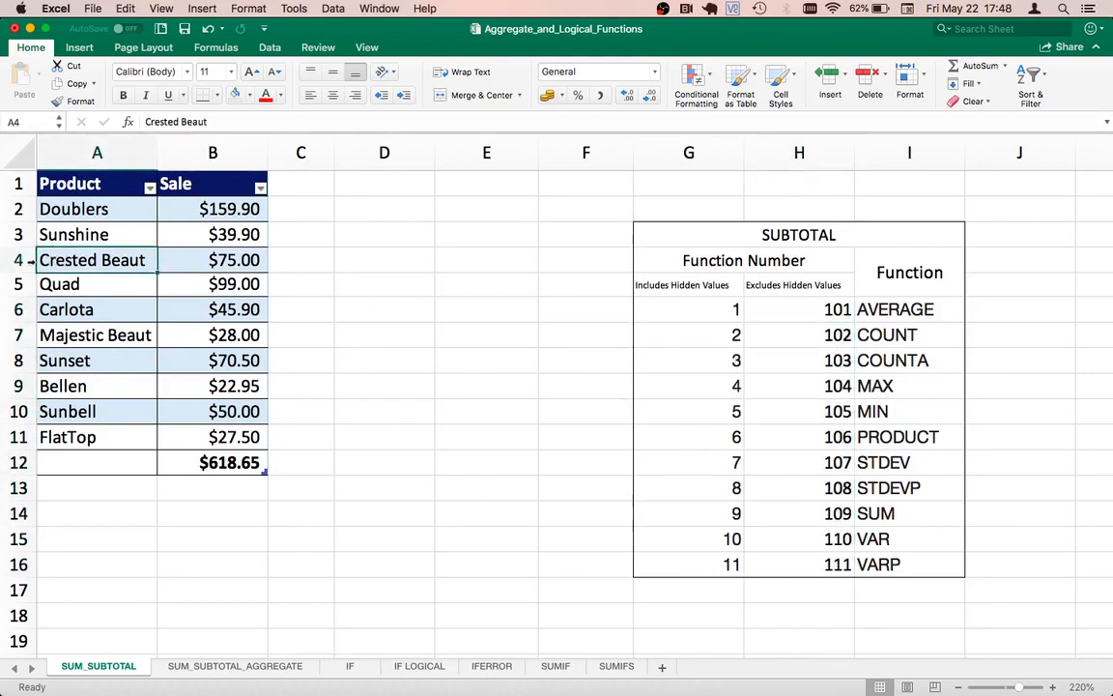
click(13, 259)
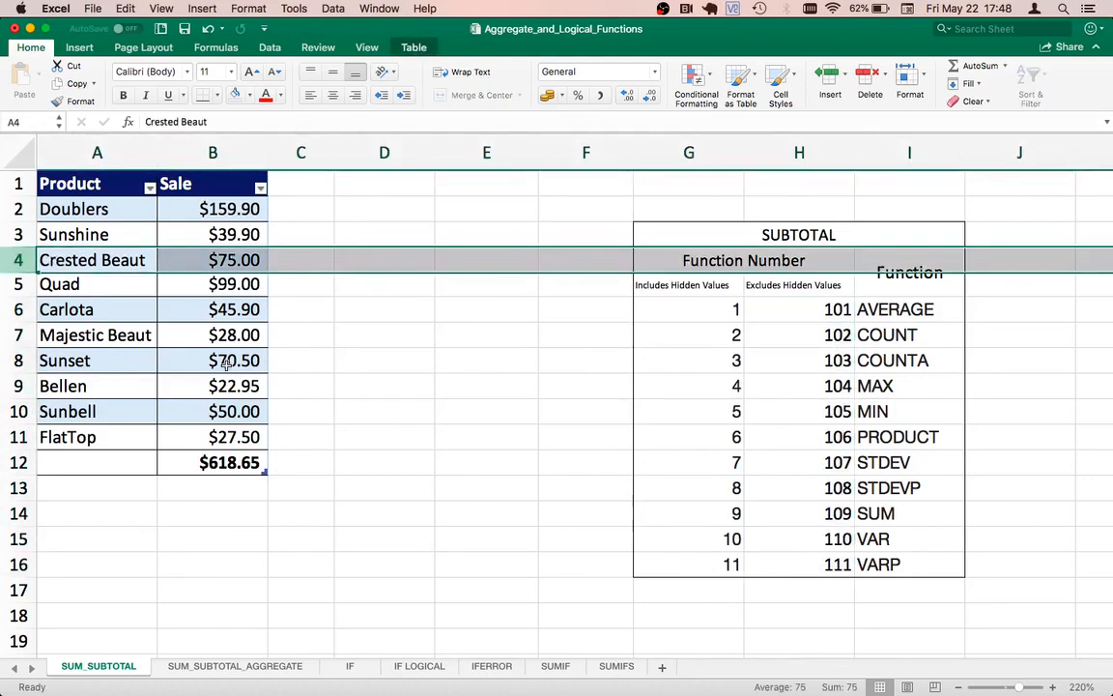
click(784, 366)
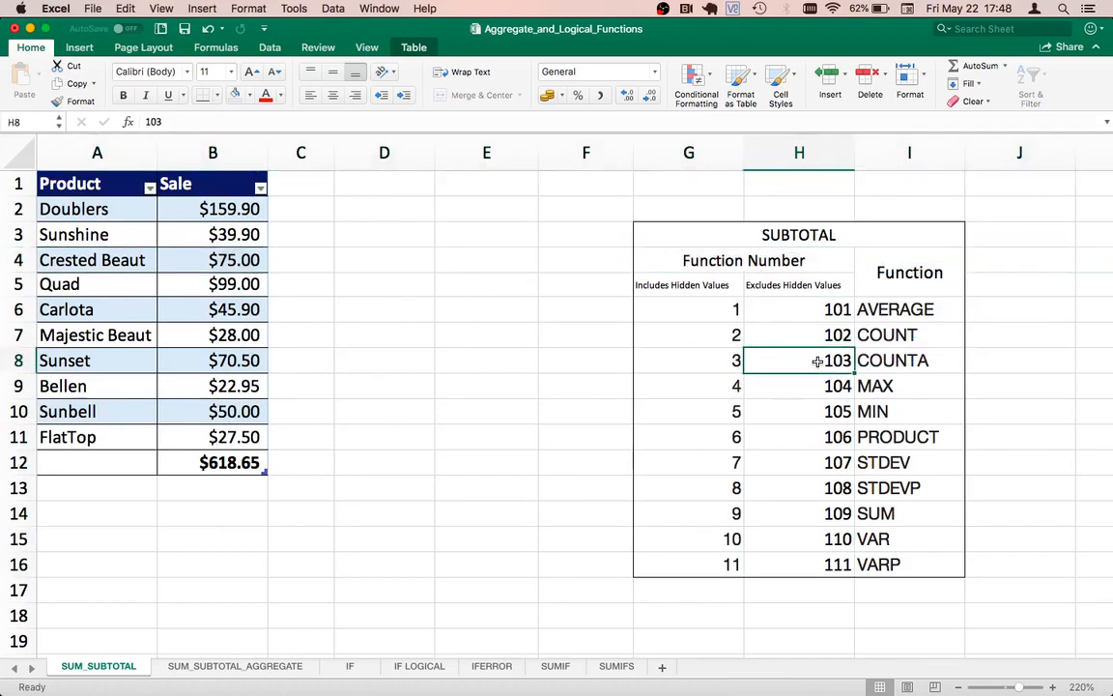
key(Up)
key(Up)
key(Down)
key(Down)
key(Down)
key(Down)
key(Down)
key(Down)
key(Down)
key(Down)
key(Down)
key(Down)
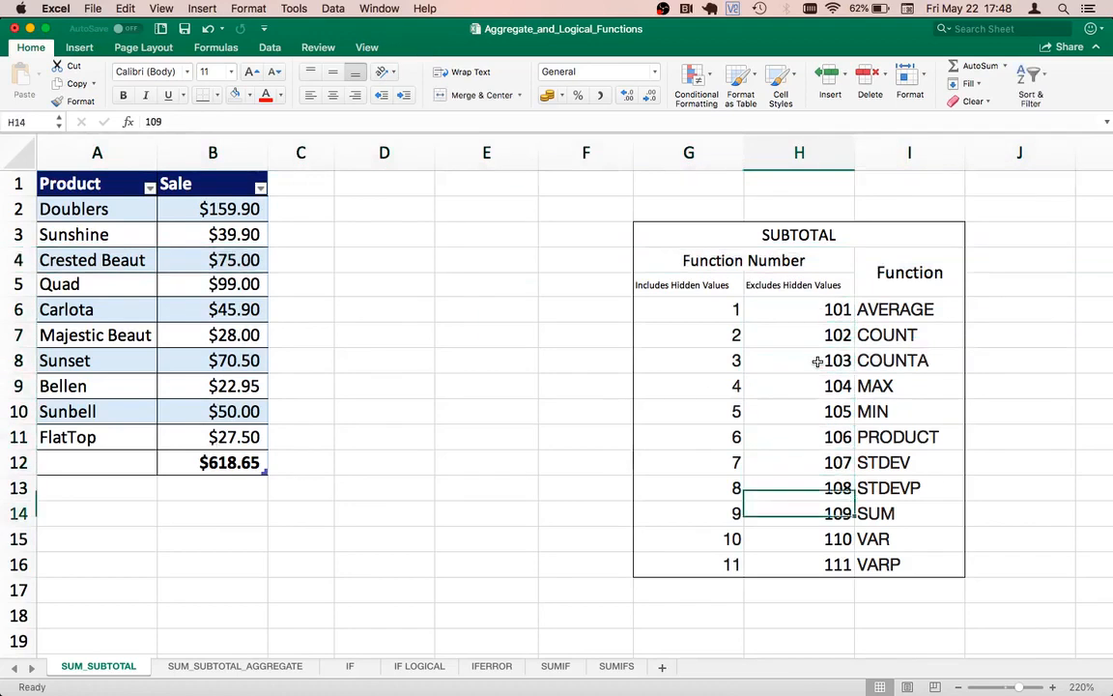
Step: Replace the total in B12 with =SUBTOTAL(9,[Sale]), covering the Sale values in B2:B11
triple_click(182, 465)
text(=)
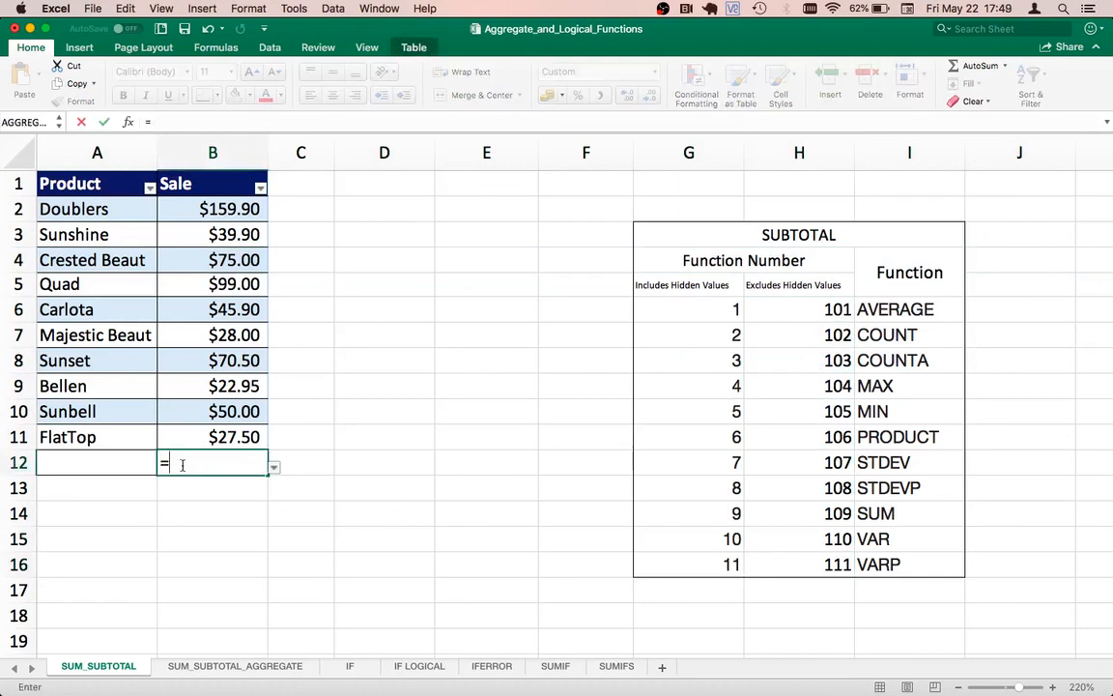
text(SUB)
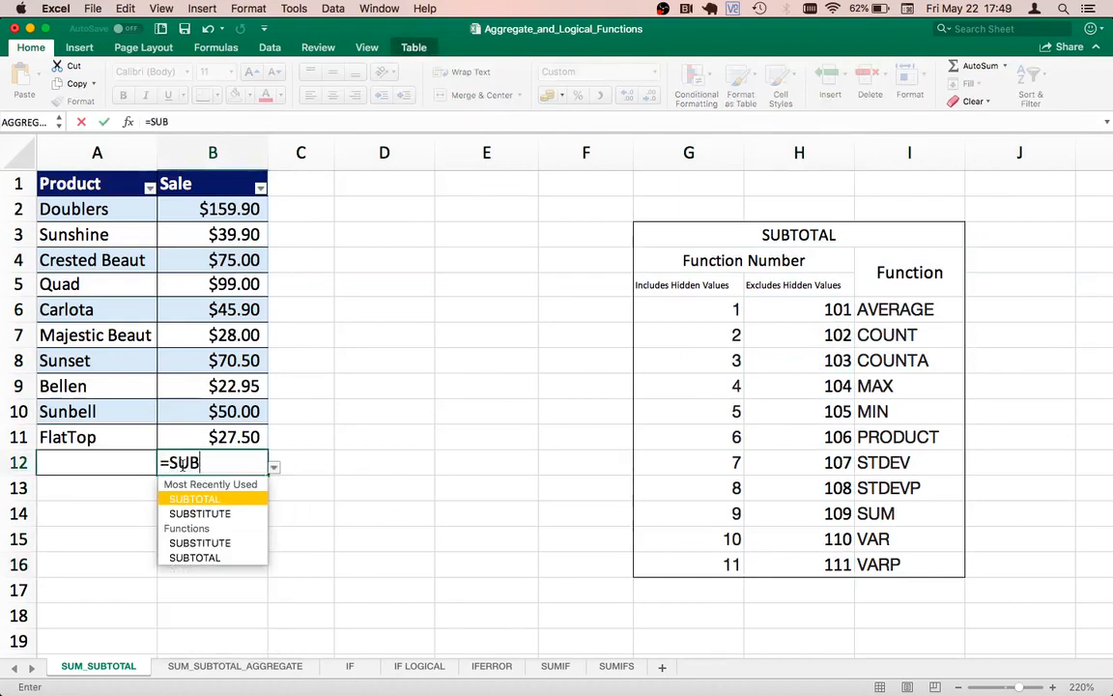
double_click(204, 500)
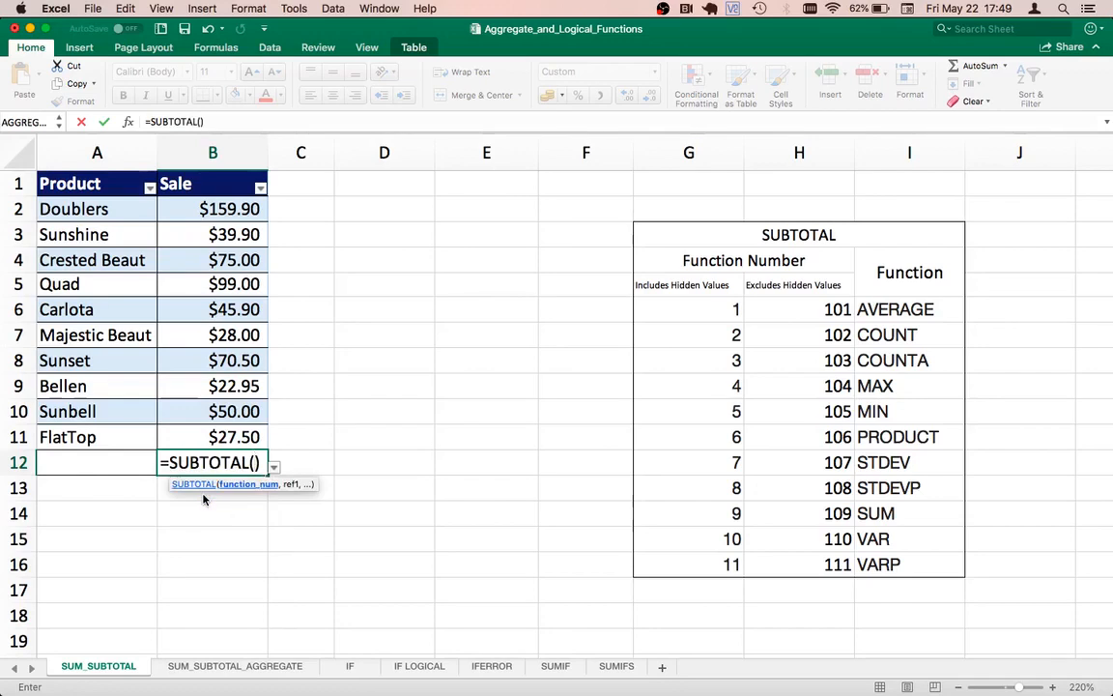
text(9,)
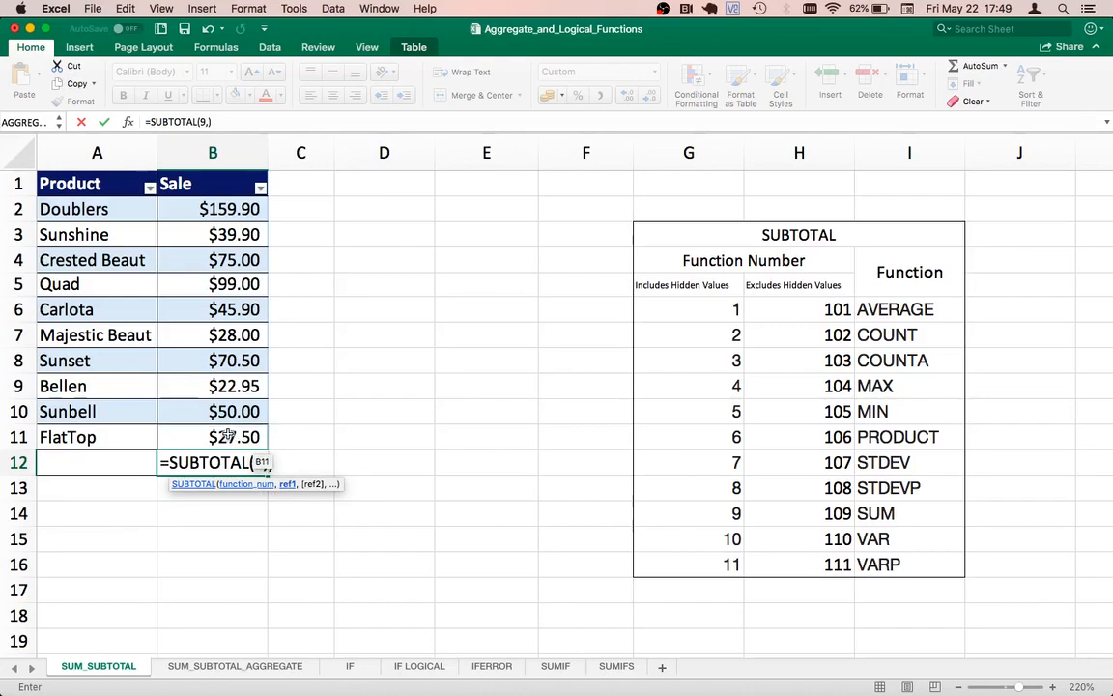
drag(228, 436, 224, 201)
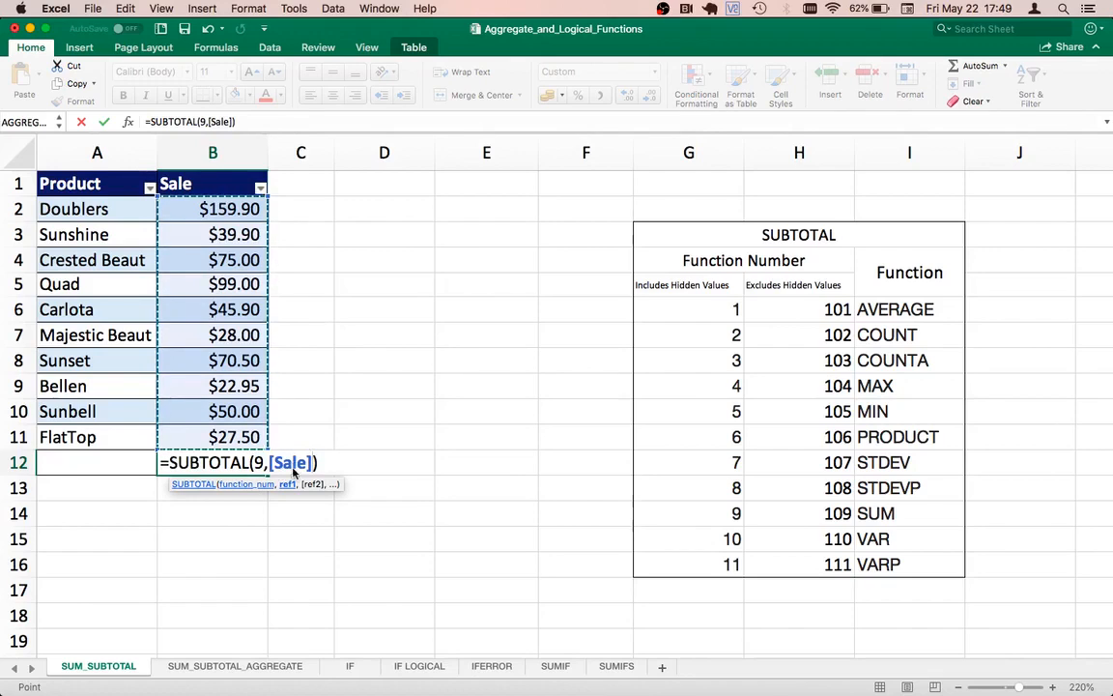
key(Return)
click(201, 461)
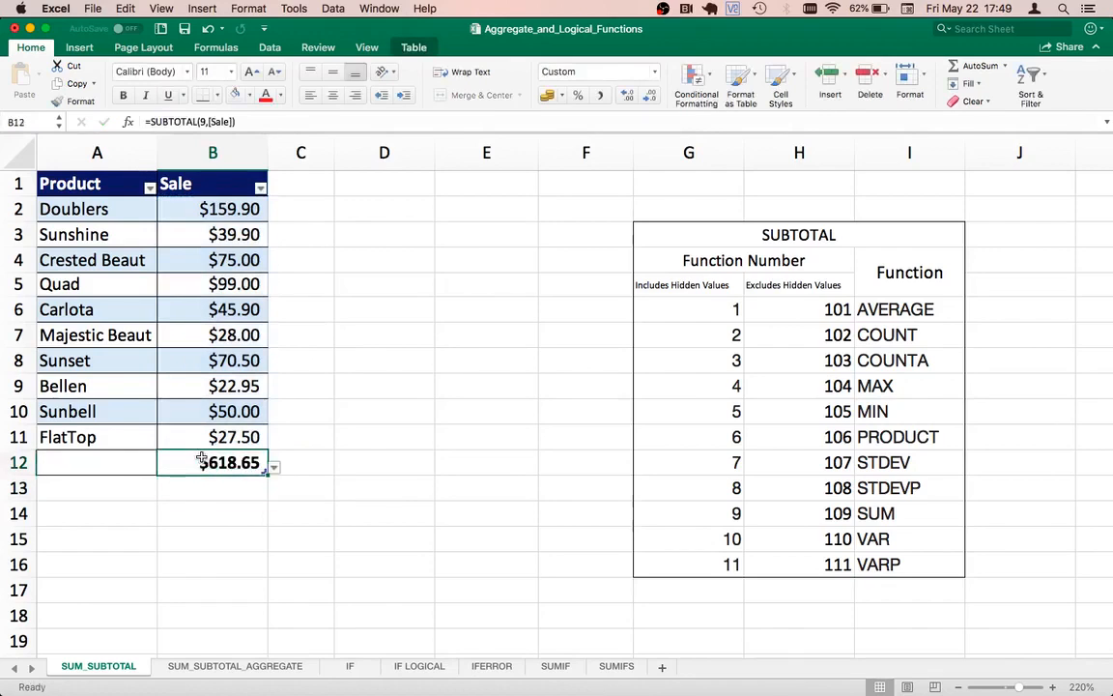
Step: Filter the Product column to show only Bellen and Carlota, keeping the B12 subtotal in view
click(149, 187)
click(193, 263)
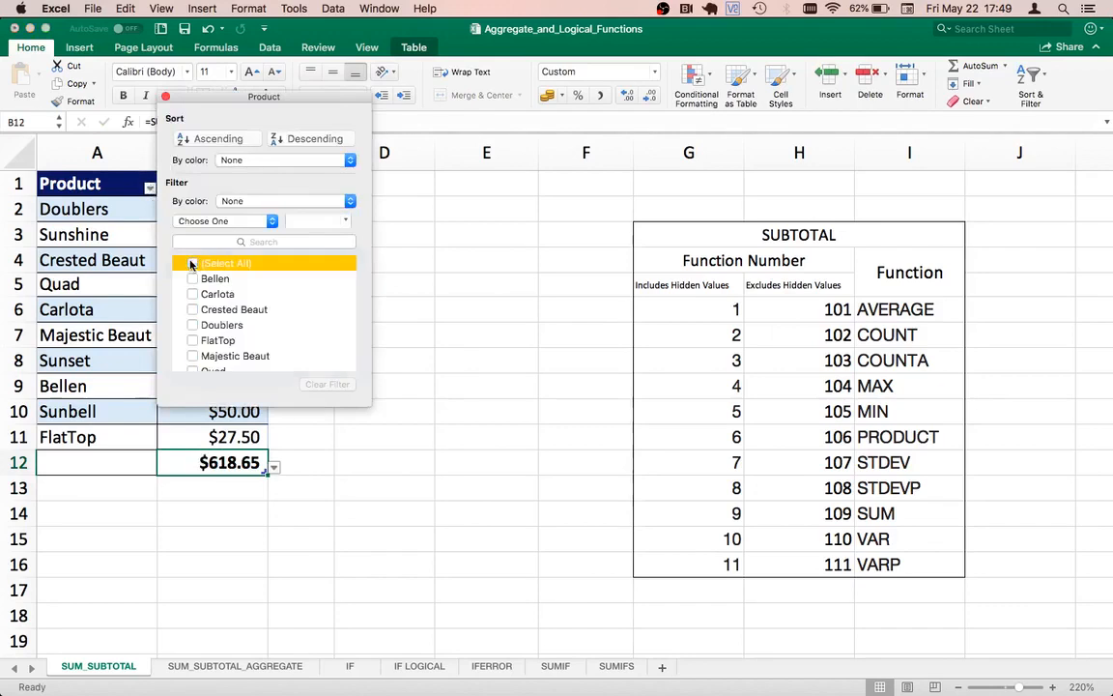
click(193, 279)
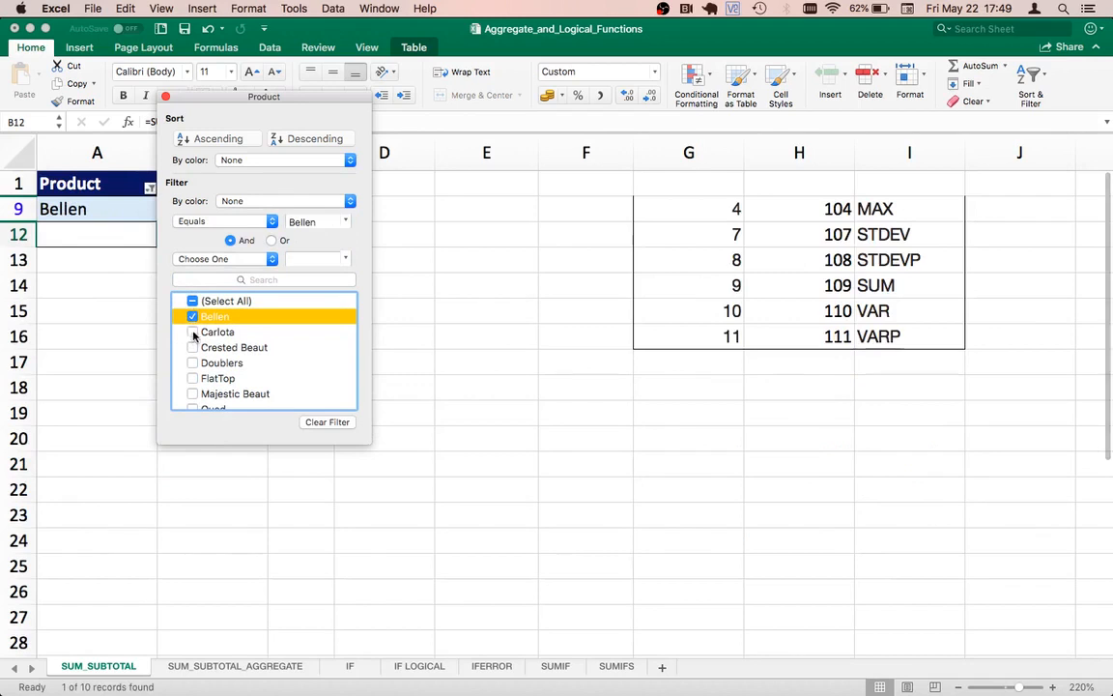
click(192, 331)
drag(216, 99, 435, 287)
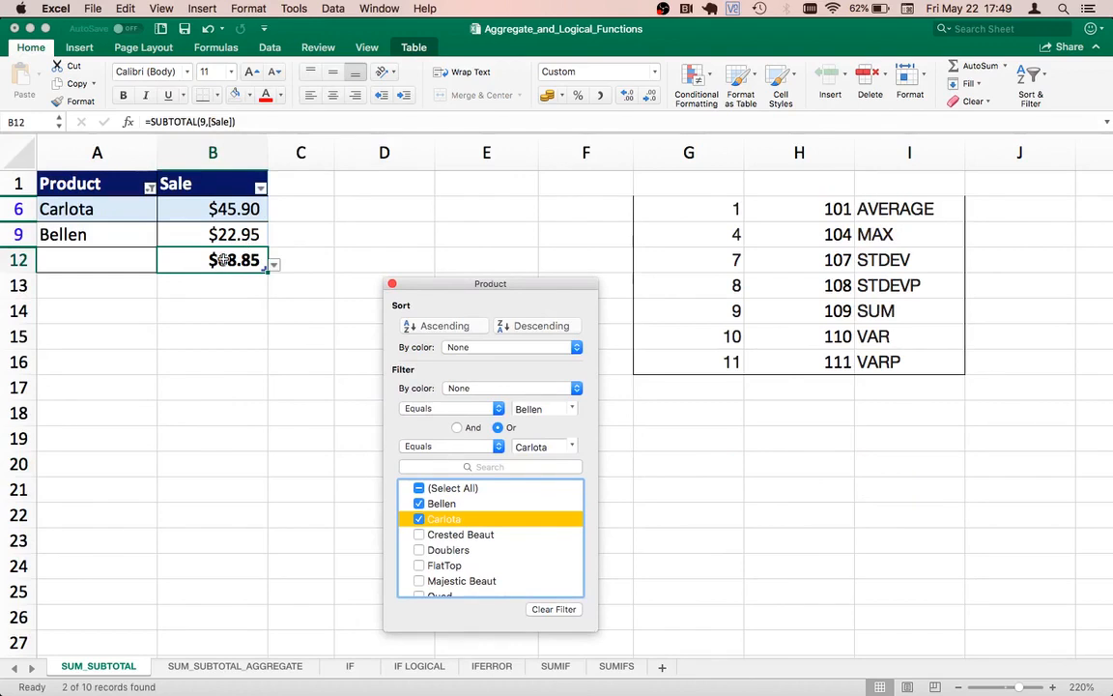
Step: Add Crested Beaut, Doublers and FlatTop to the filtered products one by one, and finish by showing all products again
click(420, 534)
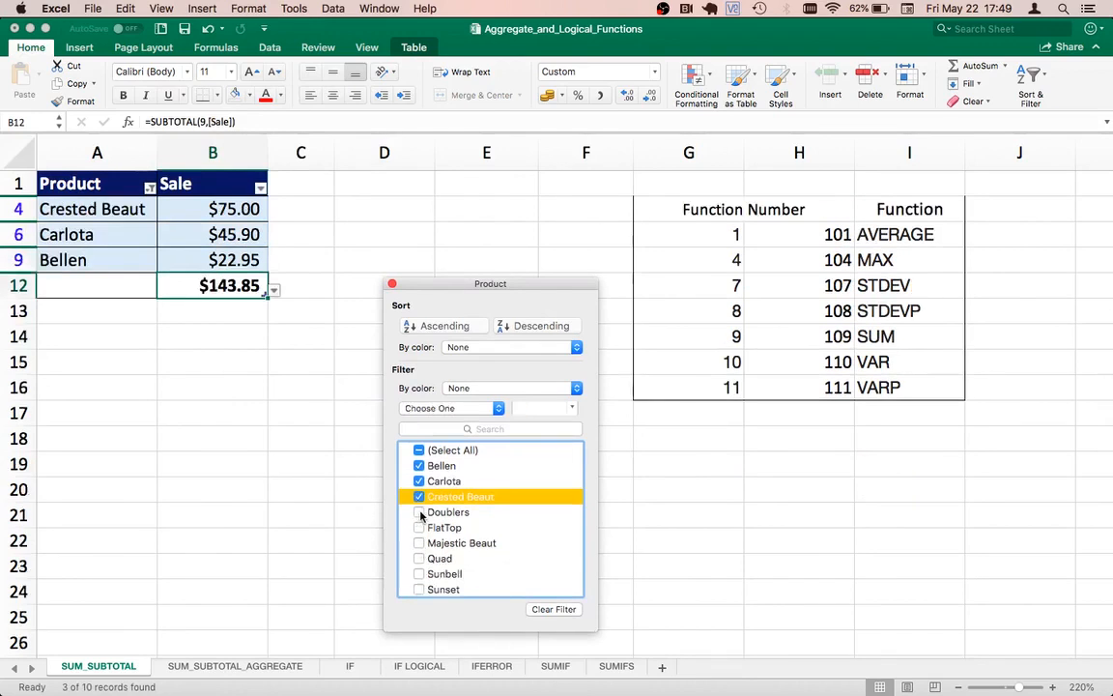
click(419, 513)
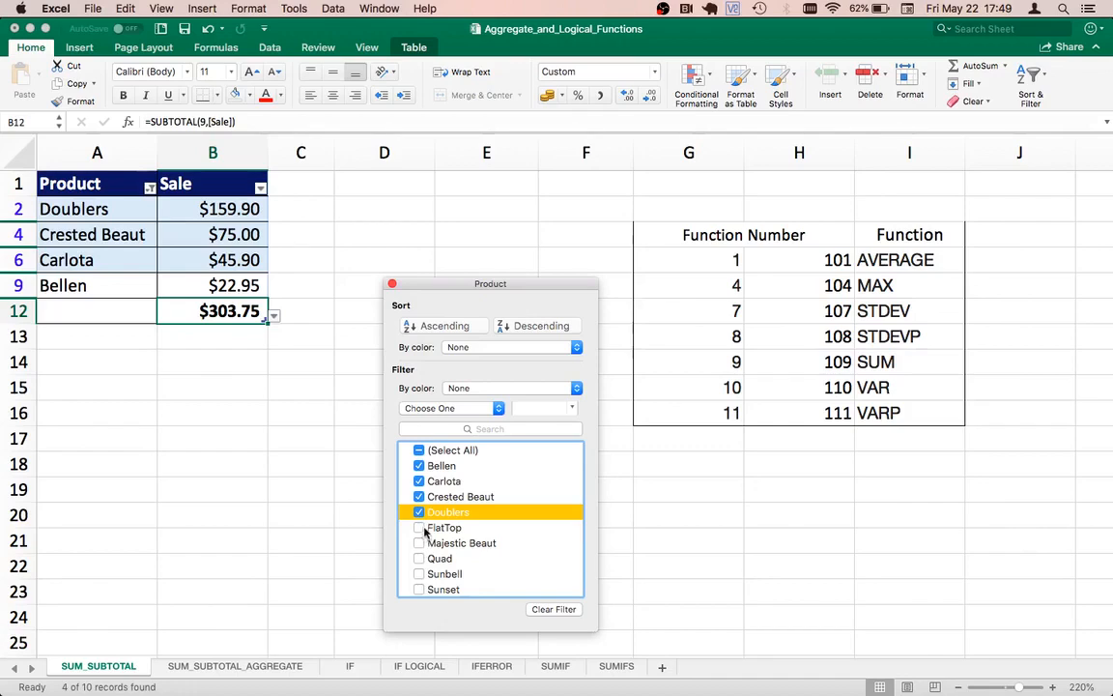
click(419, 529)
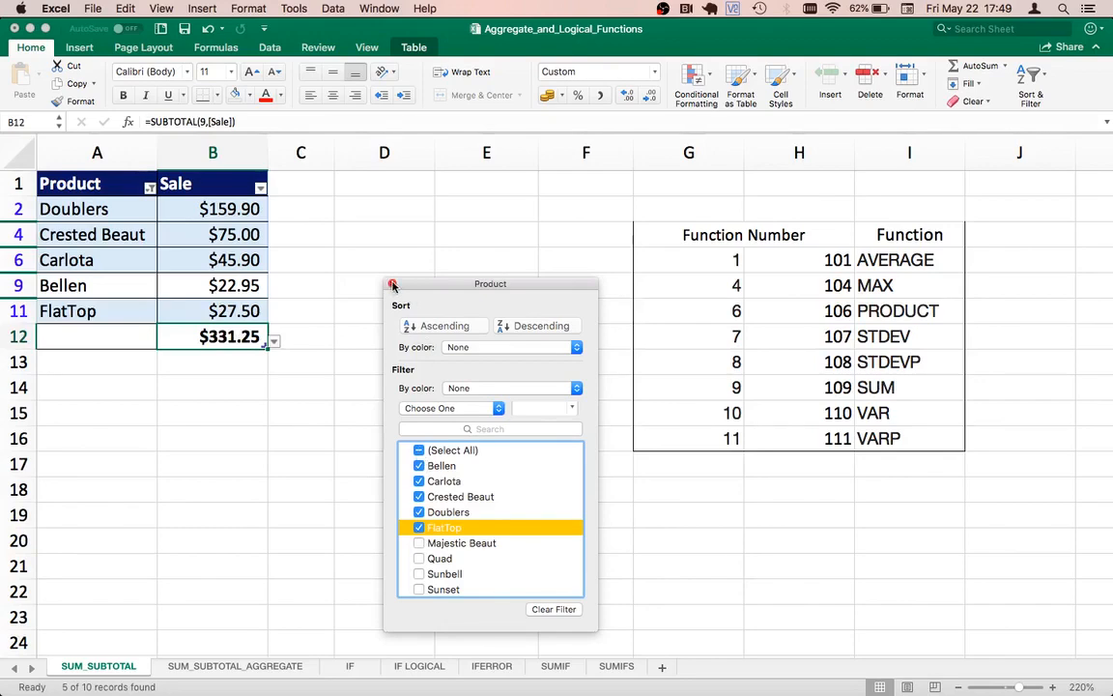
click(419, 450)
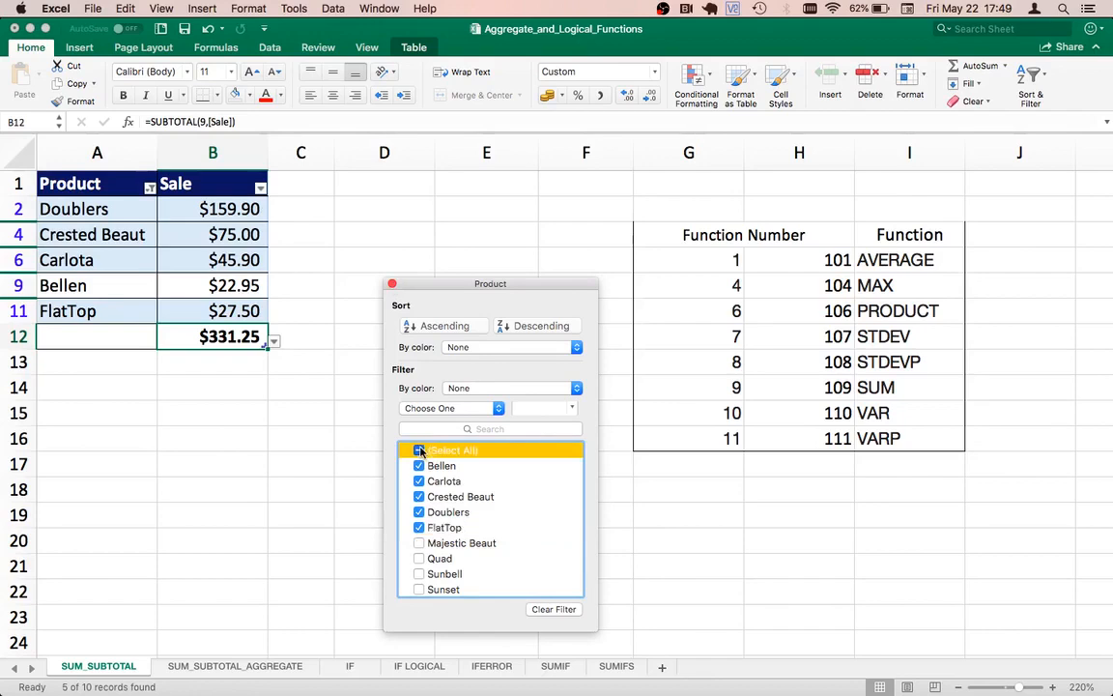
click(392, 283)
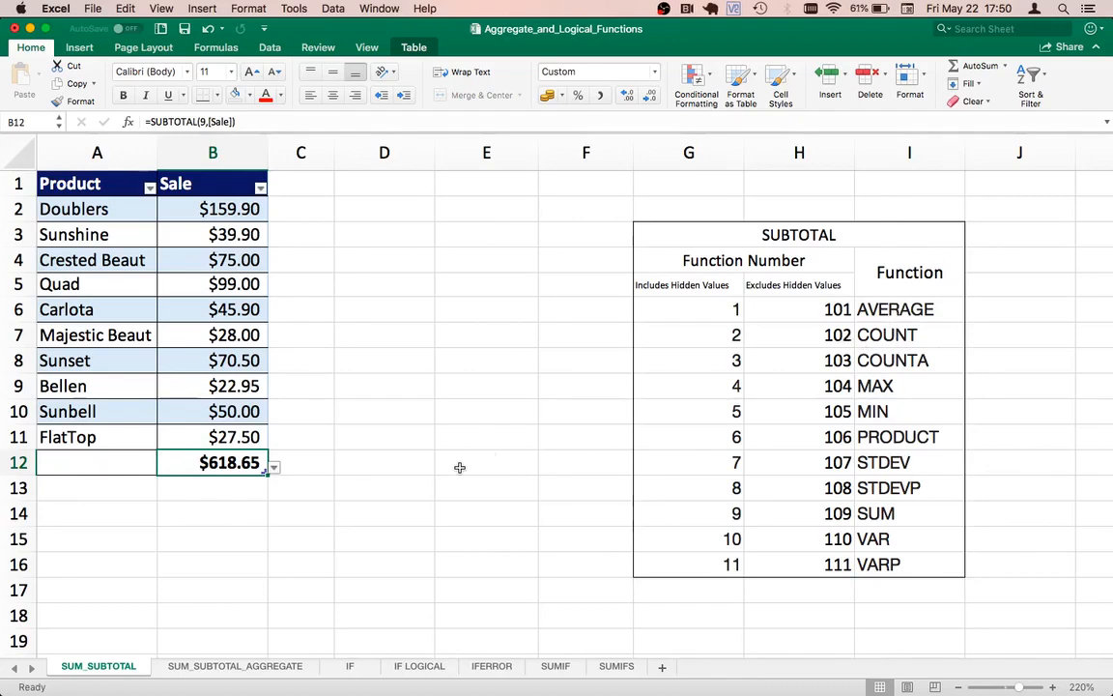
Step: Change the function number in B12's SUBTOTAL formula to 1 so it averages the Sale column
double_click(222, 462)
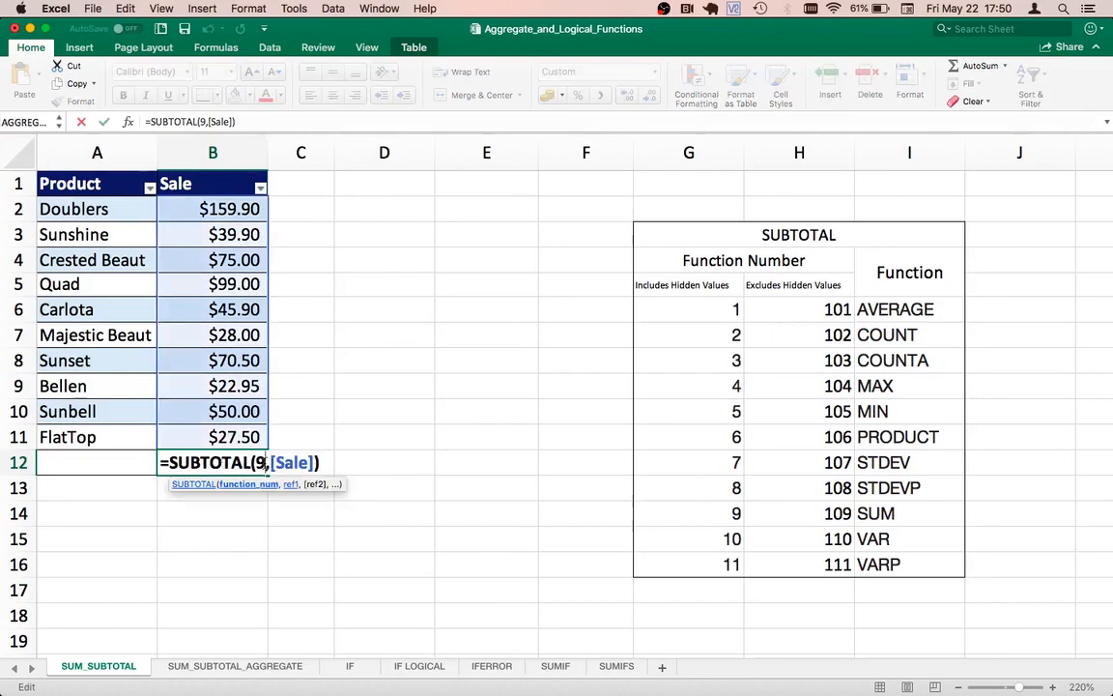
key(BackSpace)
text(1)
key(Return)
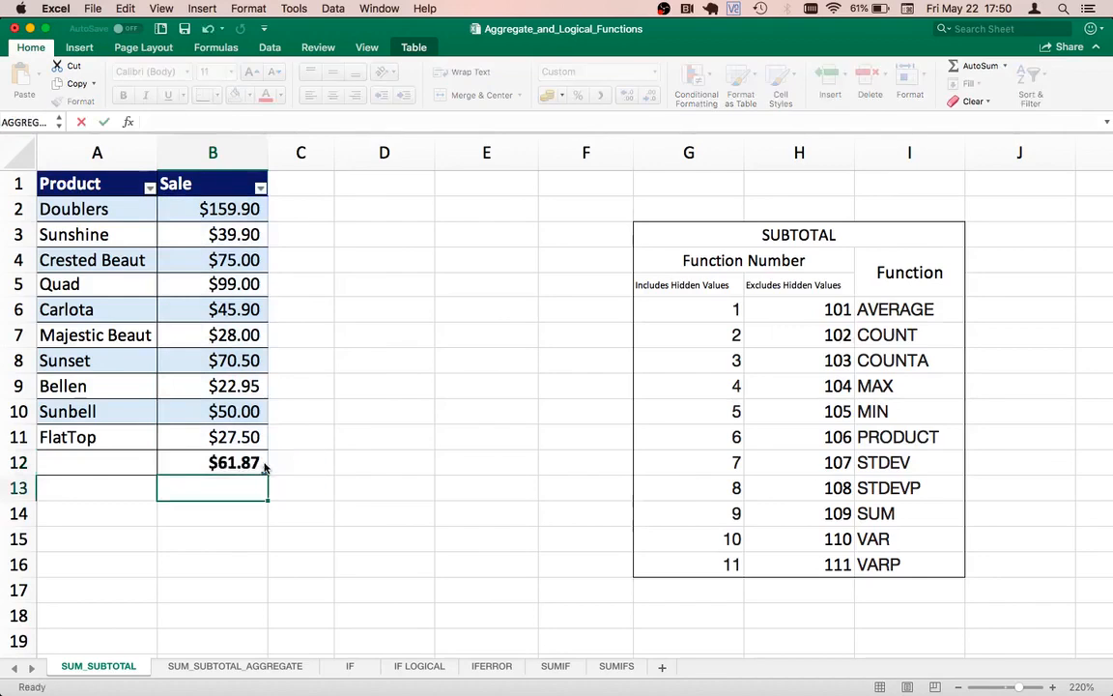
click(264, 465)
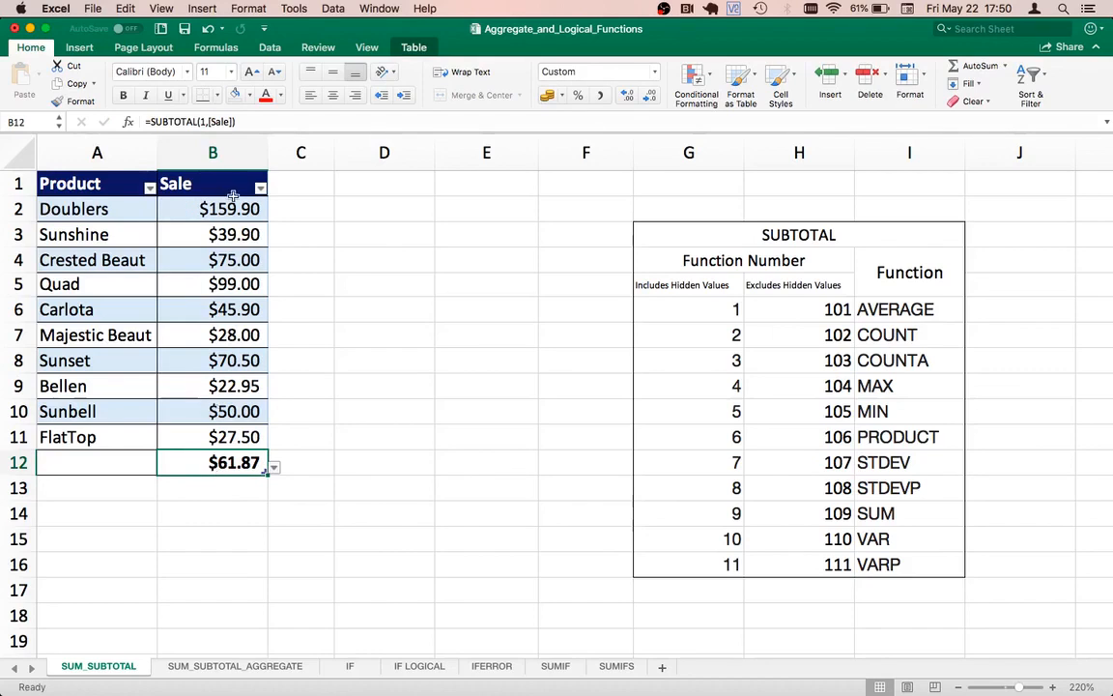
Step: Filter the Product column to Bellen and Carlota to test the SUBTOTAL average in B12
click(150, 187)
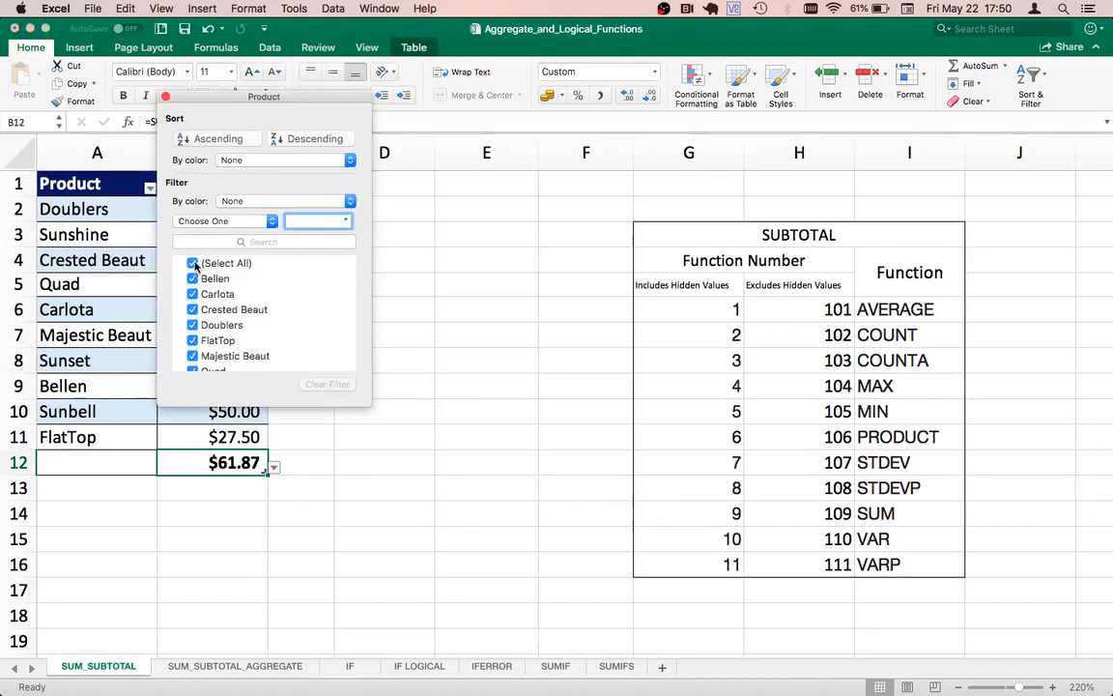
click(194, 264)
drag(265, 97, 432, 144)
click(357, 323)
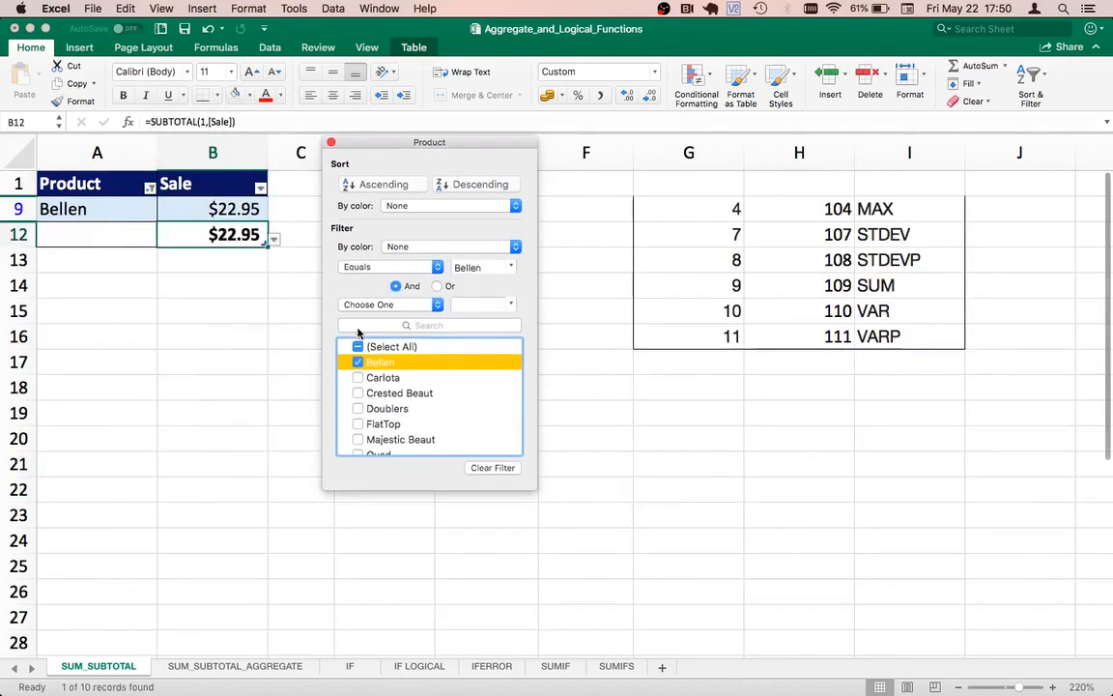
click(358, 378)
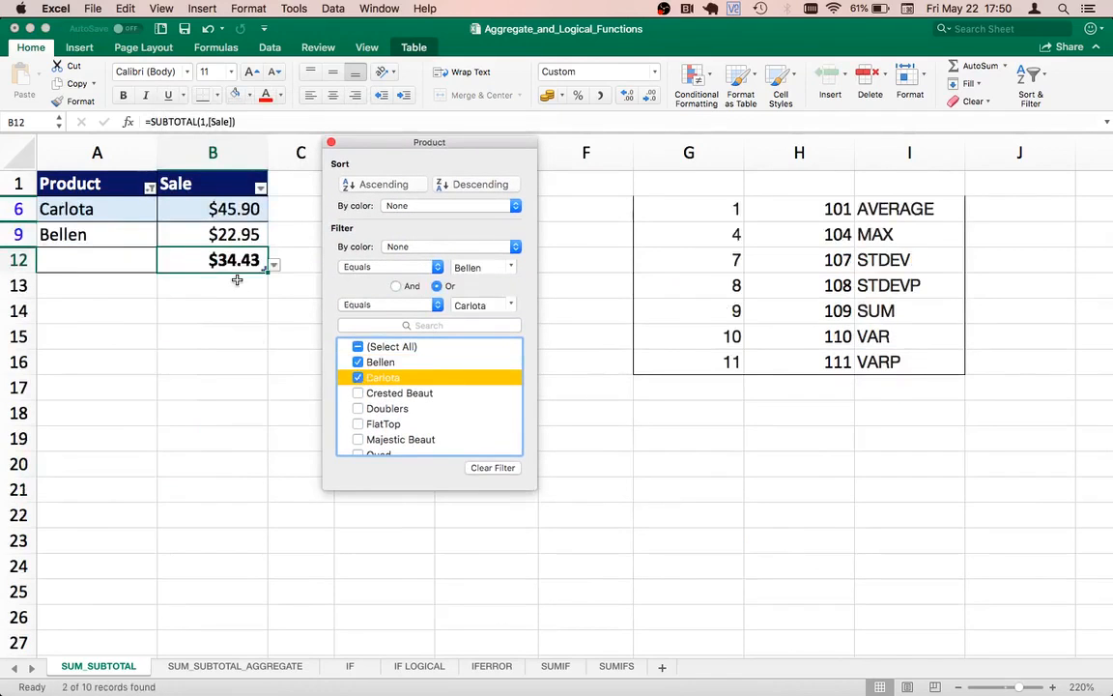
Step: Reset the Product filter to show all products and select the function names in I6:I16 for review
click(358, 347)
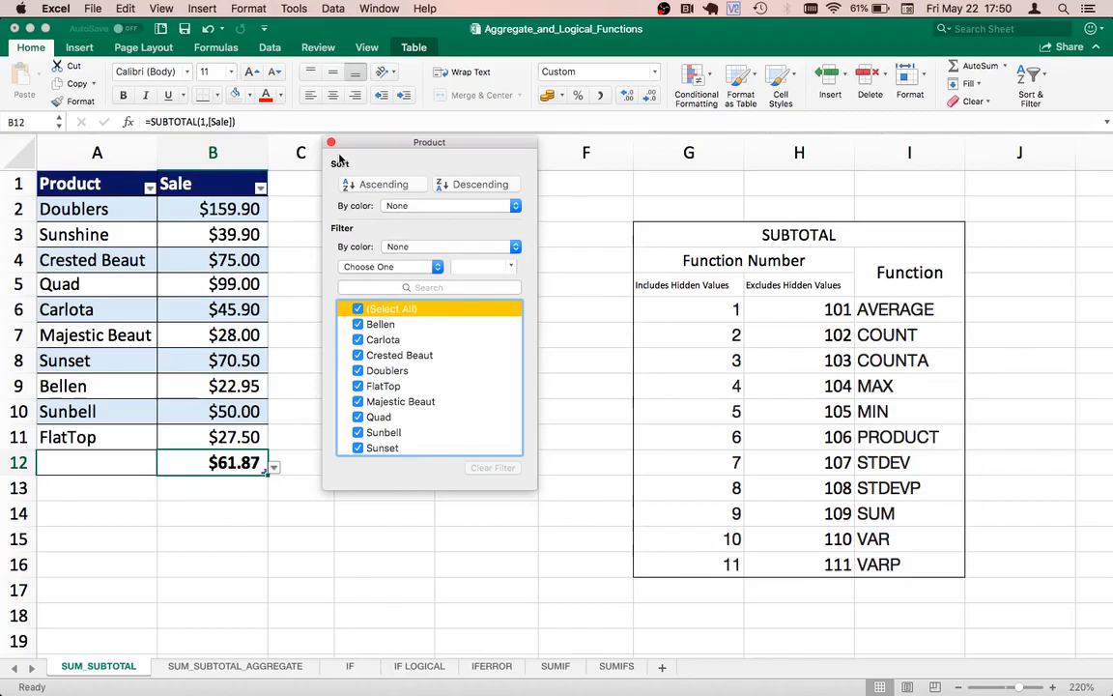
click(330, 143)
drag(884, 309, 883, 561)
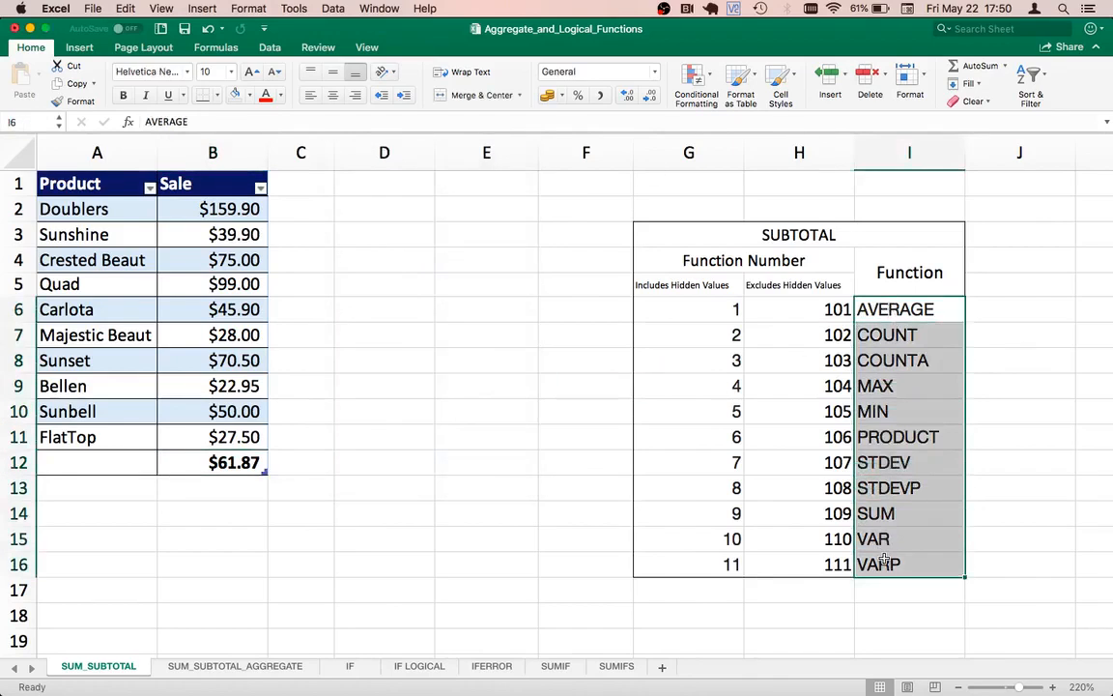